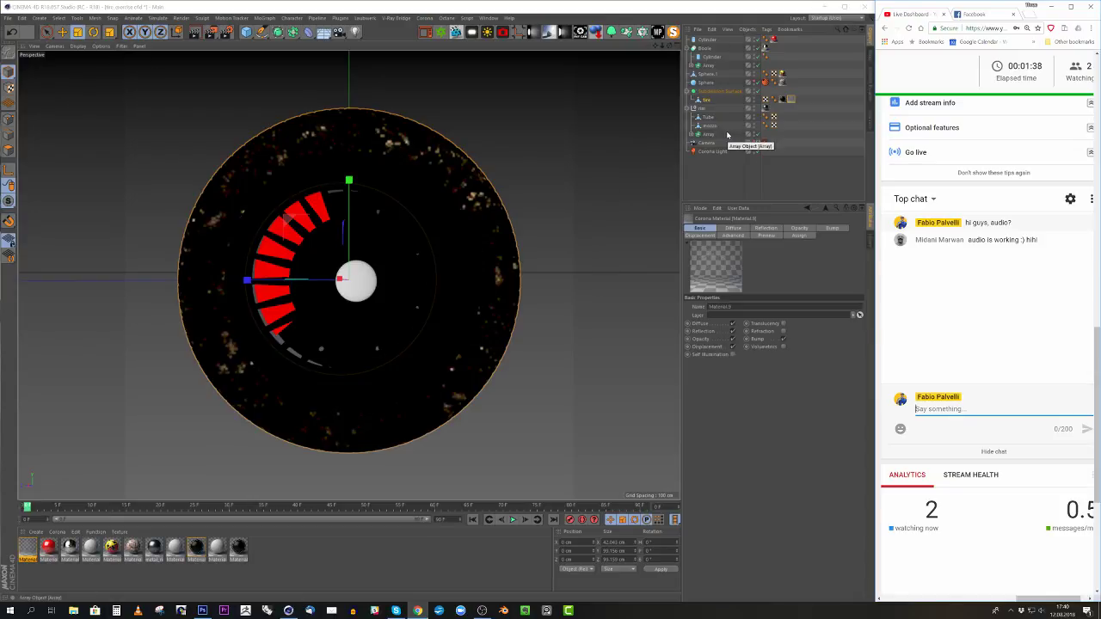
- View the enlarged Dirty/Filthy Racing Rim tutorial image from the Facebook post in Chrome, and return to the YouTube Live Dashboard
{"action": "left_click", "coordinate": [989, 13]}
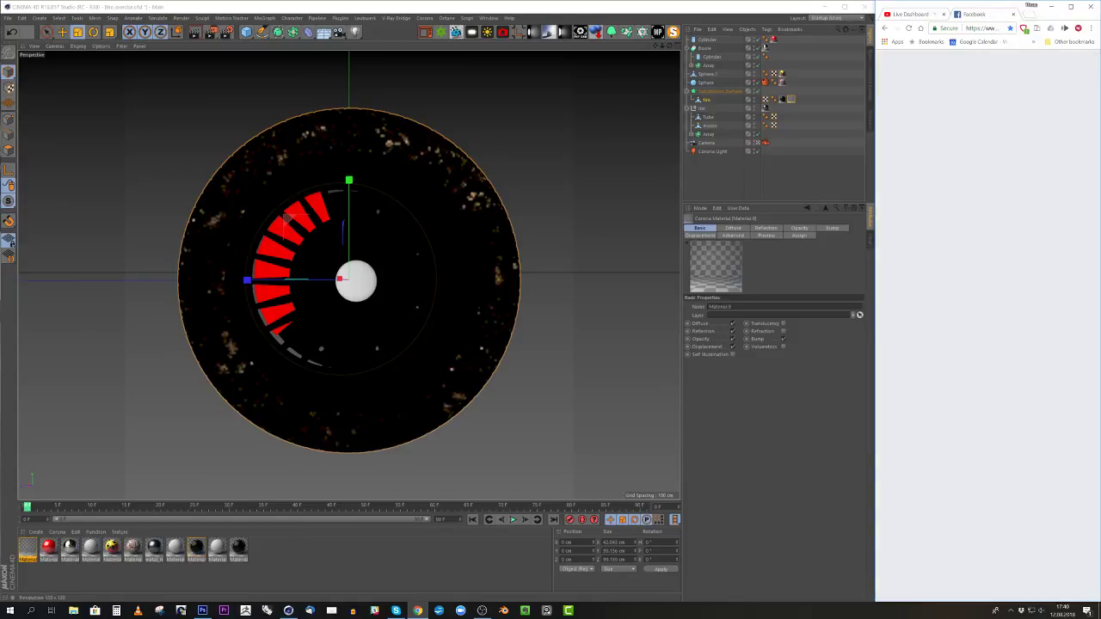
{"action": "left_click", "coordinate": [990, 96]}
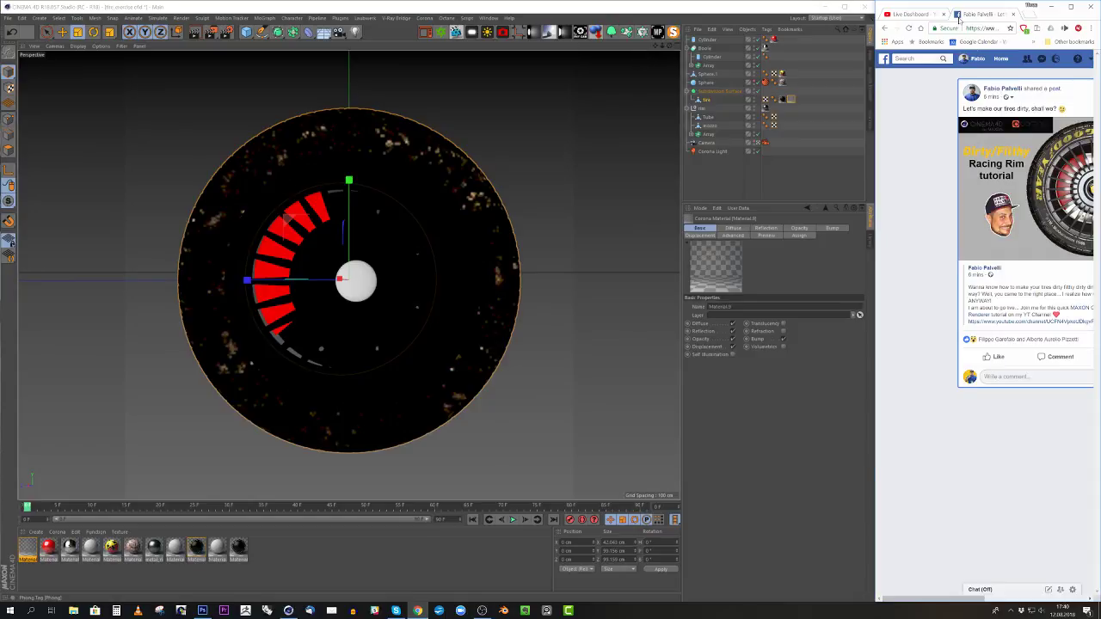
{"action": "left_click_drag", "start_coordinate": [1028, 9], "coordinate": [434, 1]}
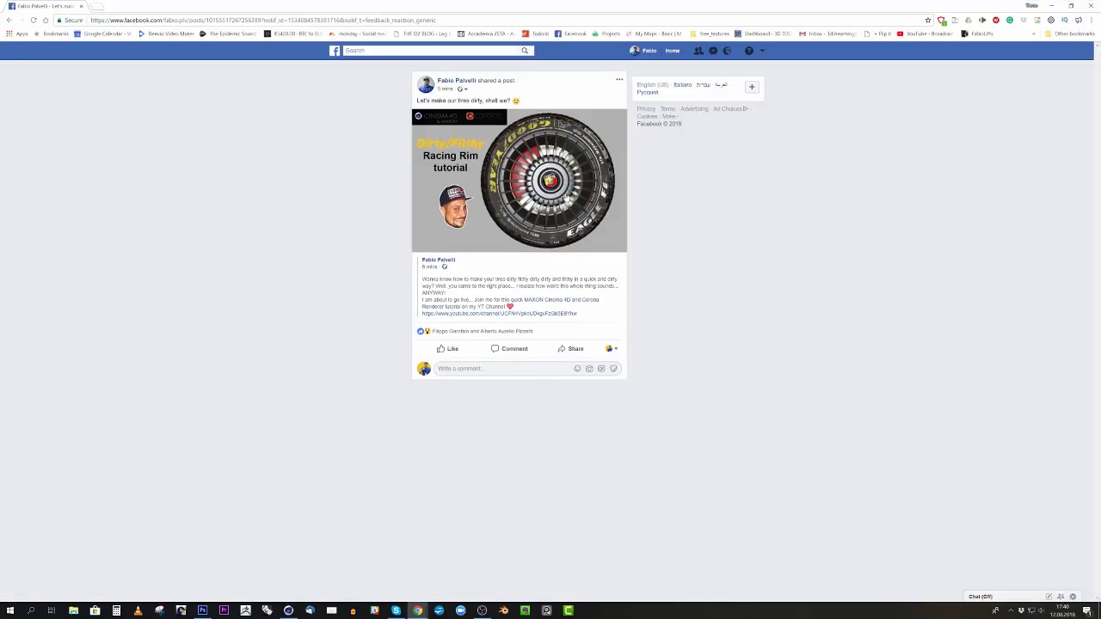
{"action": "left_click", "coordinate": [567, 199]}
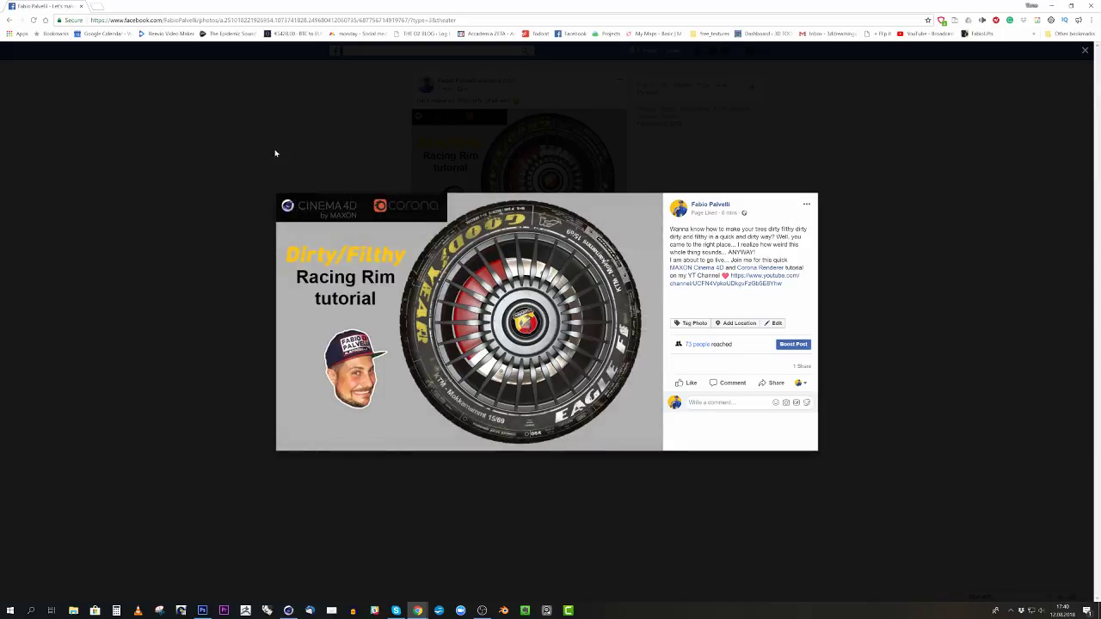
{"action": "left_click_drag", "start_coordinate": [52, 9], "coordinate": [927, 27]}
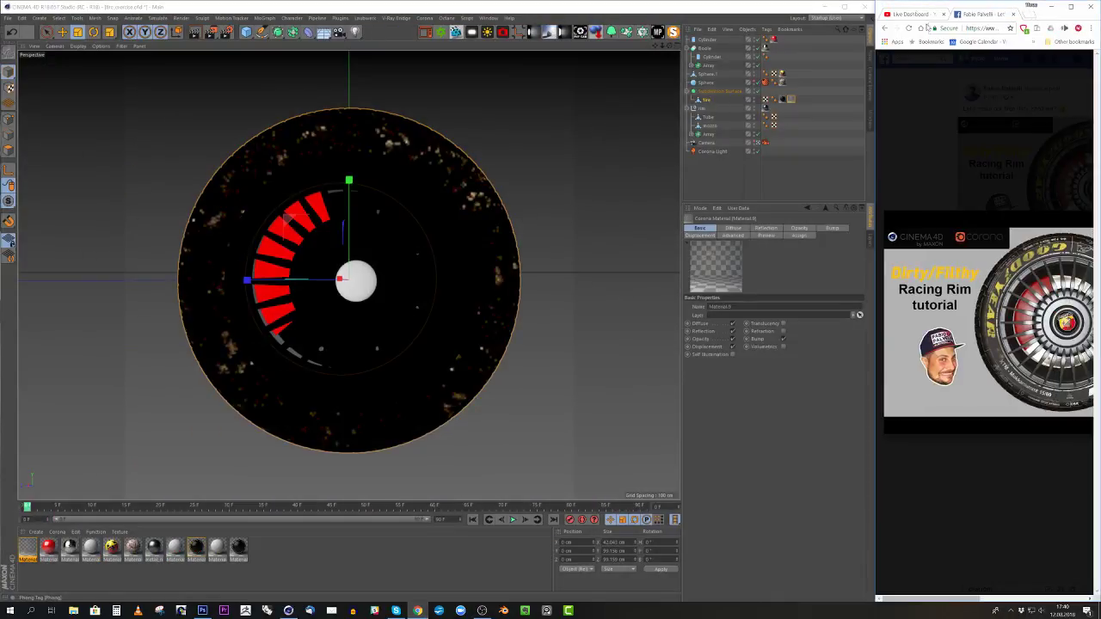
{"action": "left_click", "coordinate": [919, 14]}
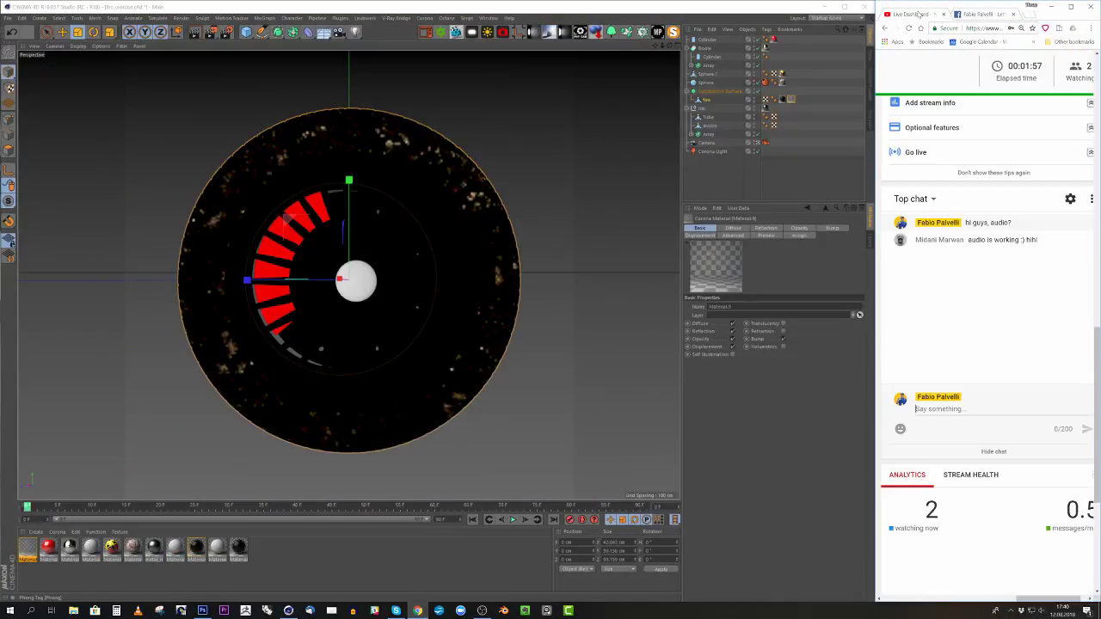
{"action": "left_click_drag", "start_coordinate": [1031, 600], "coordinate": [1040, 600]}
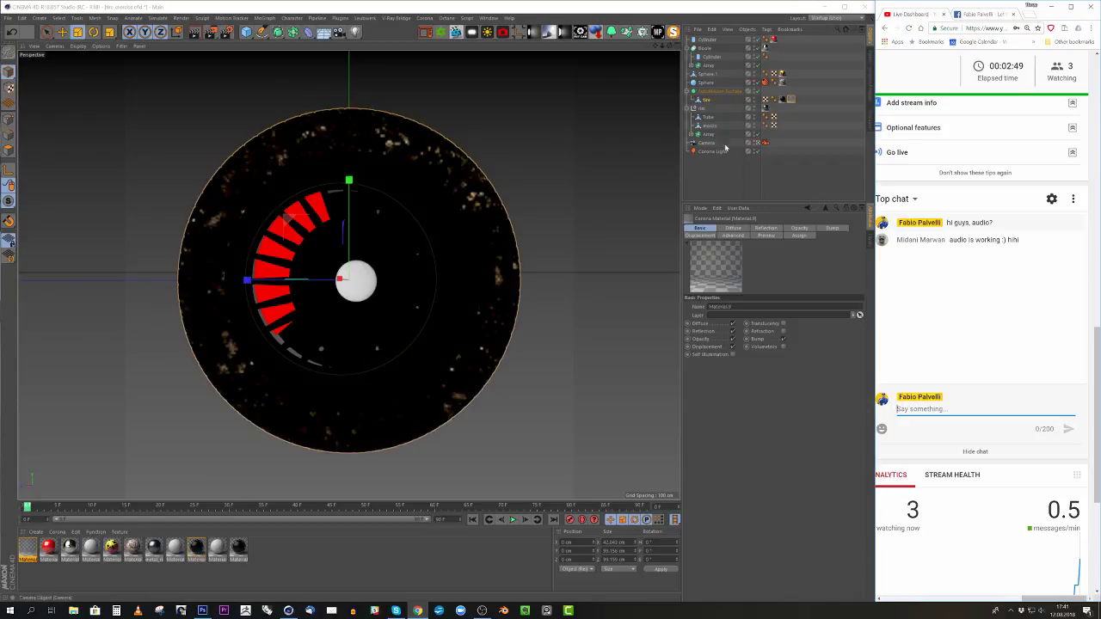
- In Cinema 4D, remove the last texture tag from the tire object and render a closer view of the wheel in the viewport
{"action": "left_click", "coordinate": [791, 100]}
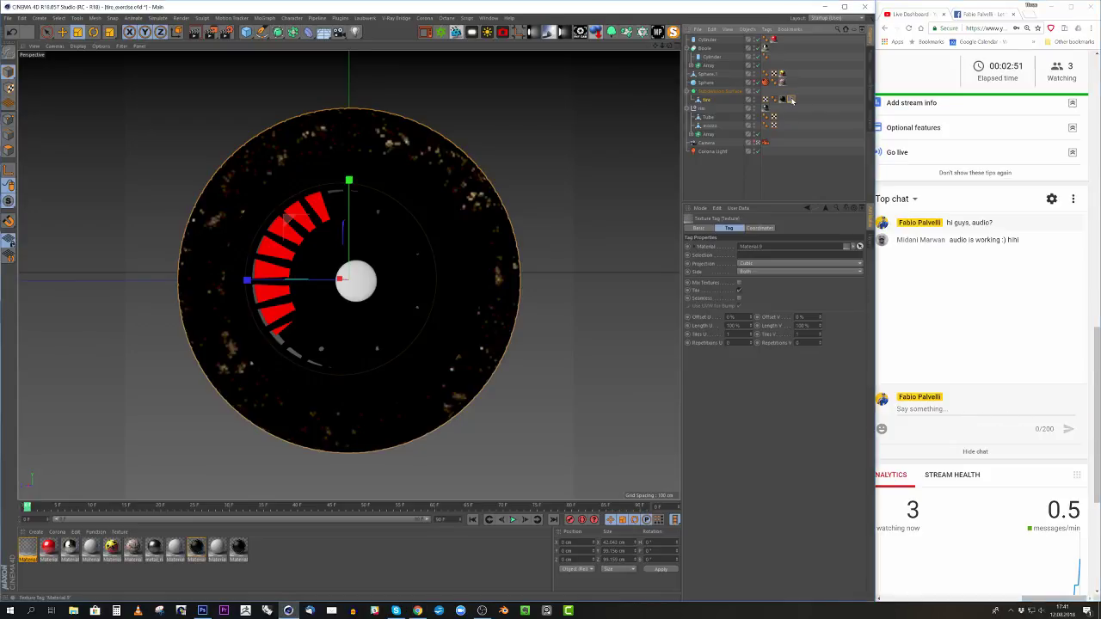
{"action": "key", "text": "Delete"}
{"action": "left_click", "coordinate": [210, 32]}
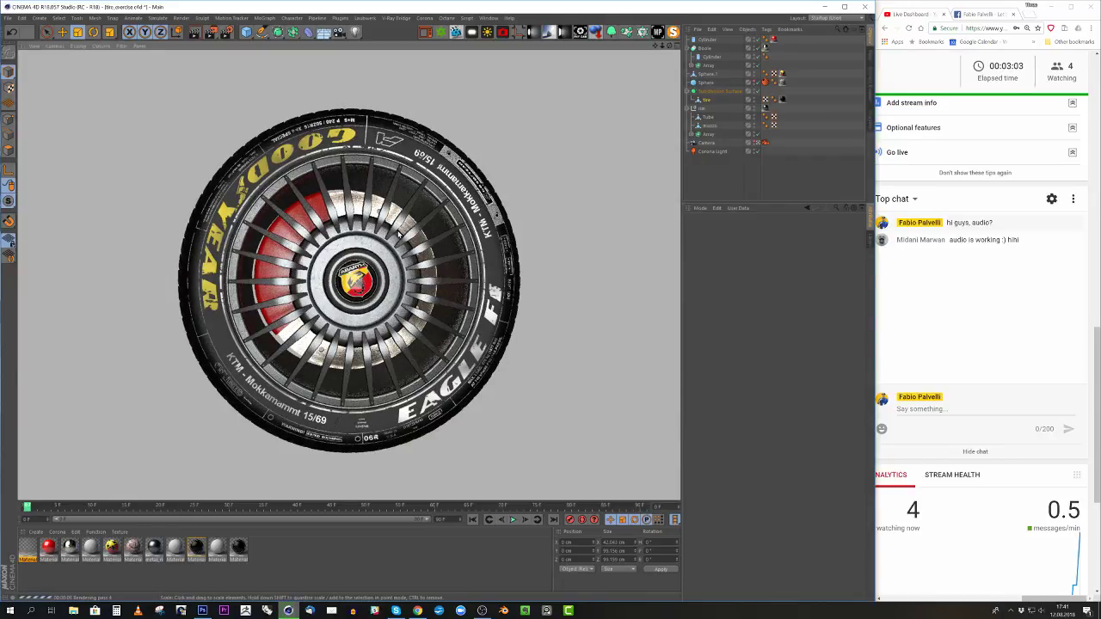
{"action": "scroll", "coordinate": [398, 233], "scroll_direction": "up", "scroll_amount": 3}
{"action": "scroll", "coordinate": [413, 227], "scroll_direction": "down", "scroll_amount": 1}
{"action": "scroll", "coordinate": [419, 225], "scroll_direction": "up", "scroll_amount": 1}
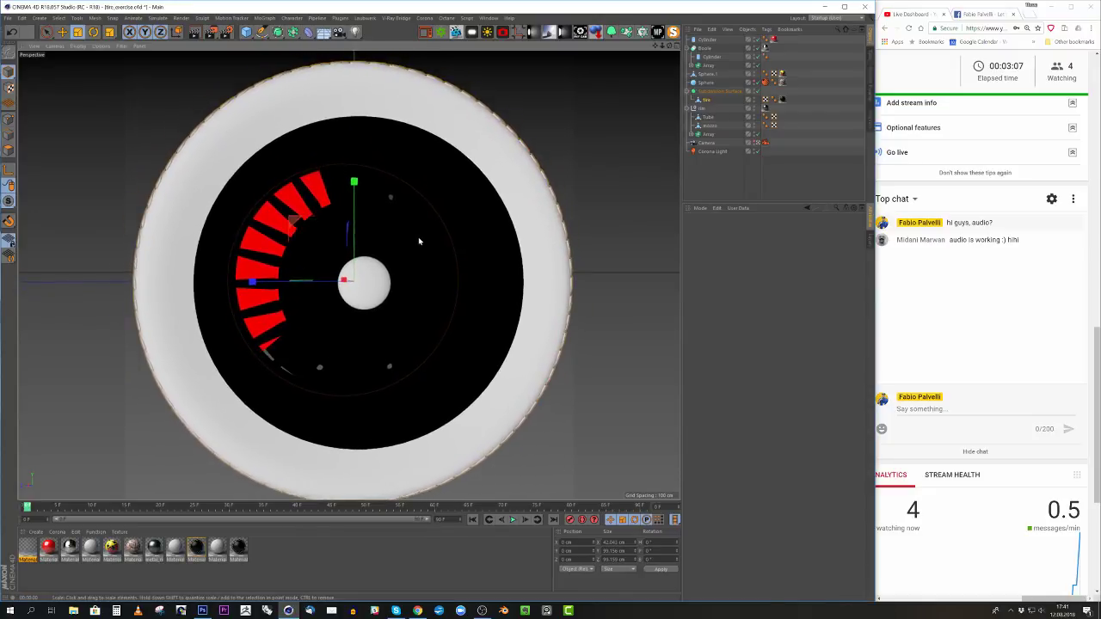
{"action": "left_click", "coordinate": [209, 33]}
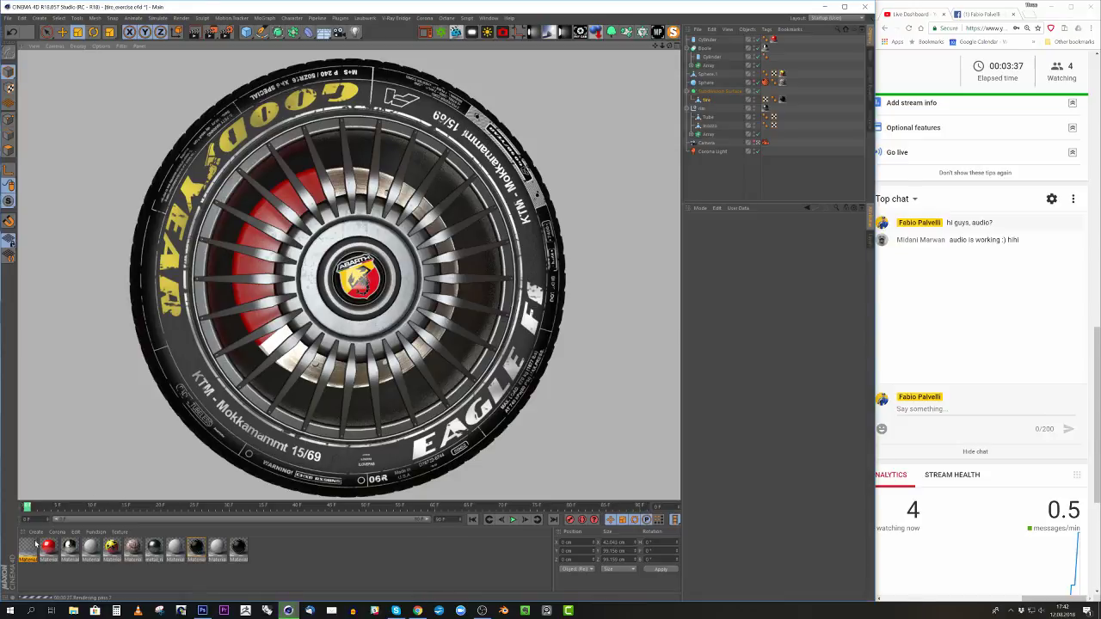
- Create a new standard Corona material for the dirt
{"action": "left_click", "coordinate": [37, 532]}
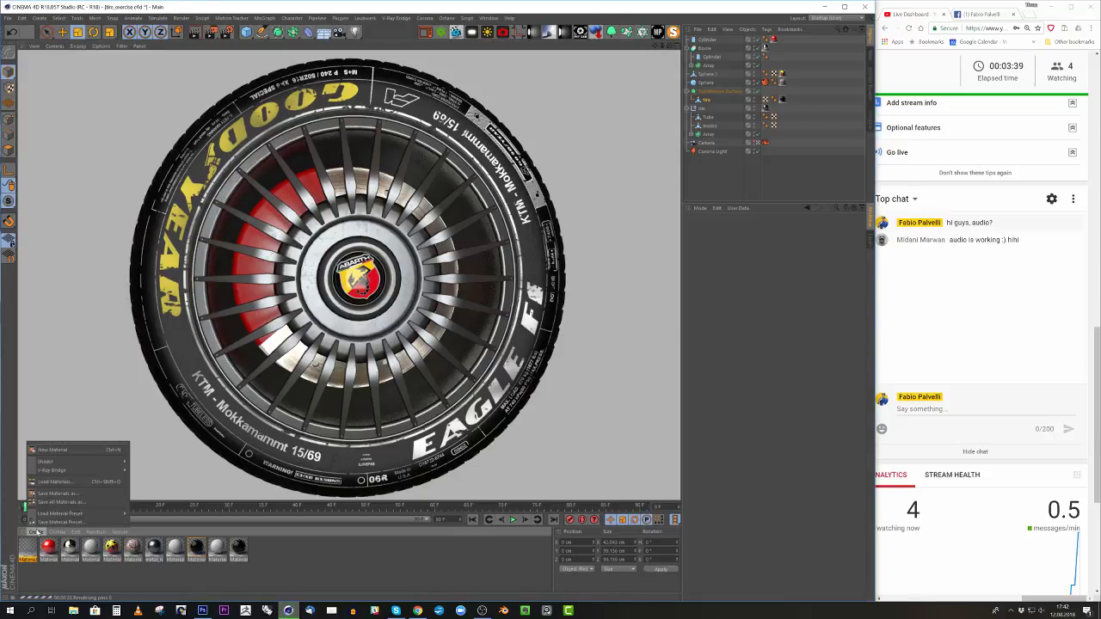
{"action": "mouse_move", "coordinate": [54, 470]}
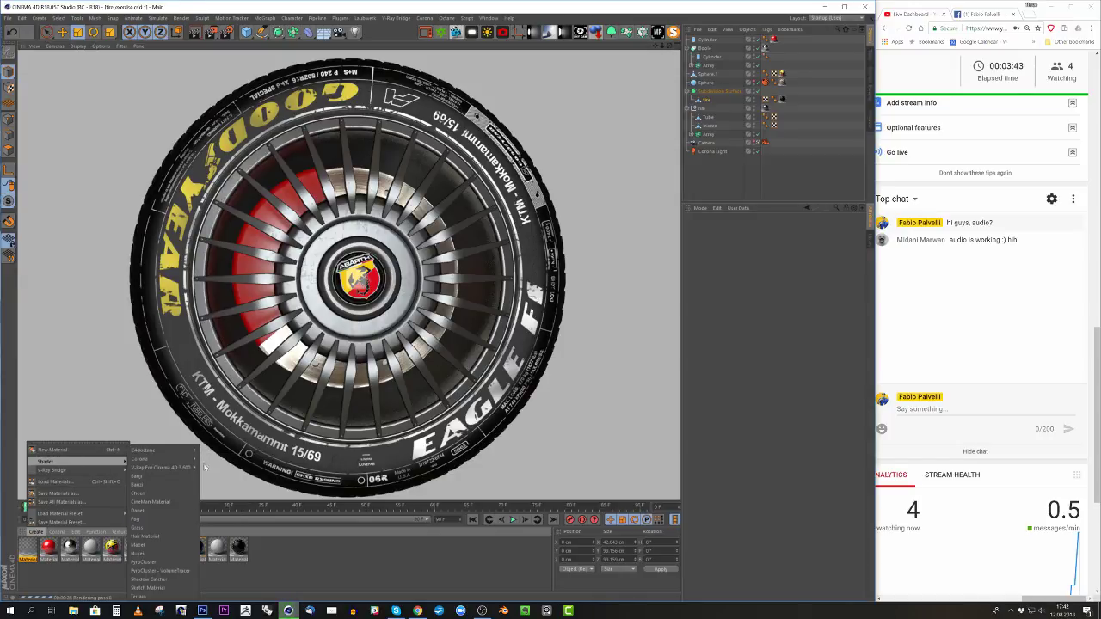
{"action": "mouse_move", "coordinate": [142, 458]}
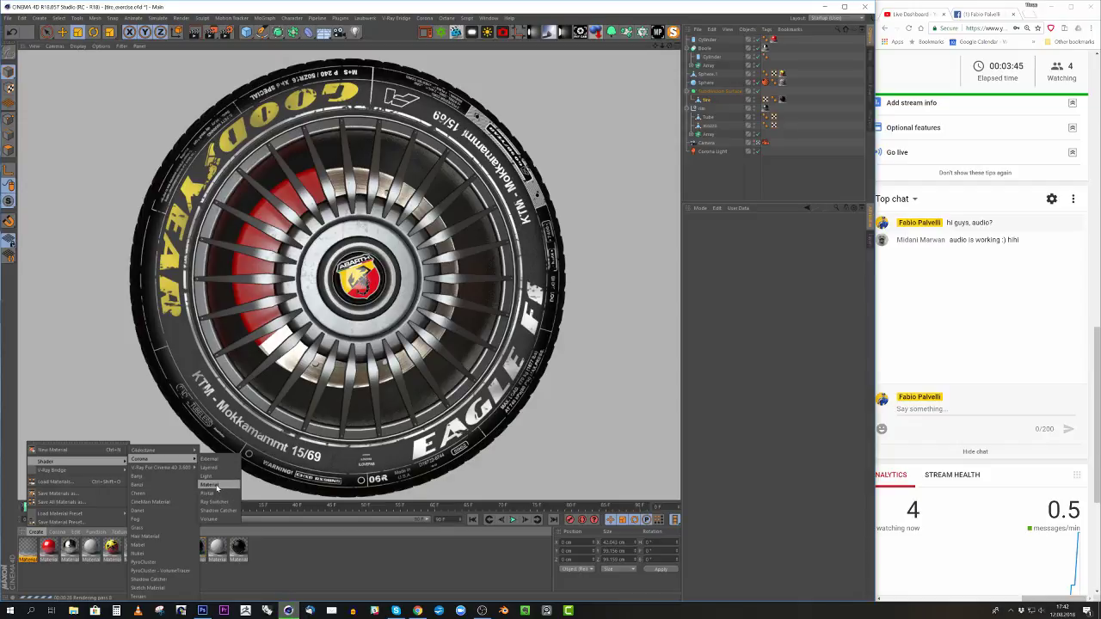
{"action": "left_click", "coordinate": [209, 486]}
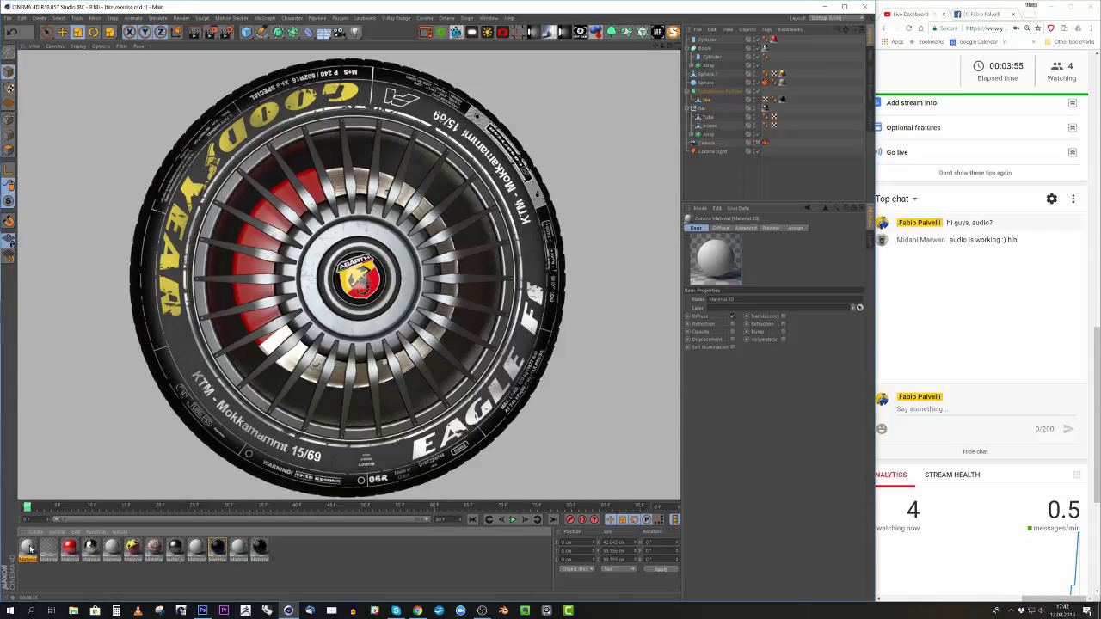
- Load brown_dirt.jpg from the 06_Ground folder as the new material's diffuse texture, without copying it to the project location
{"action": "double_click", "coordinate": [28, 548]}
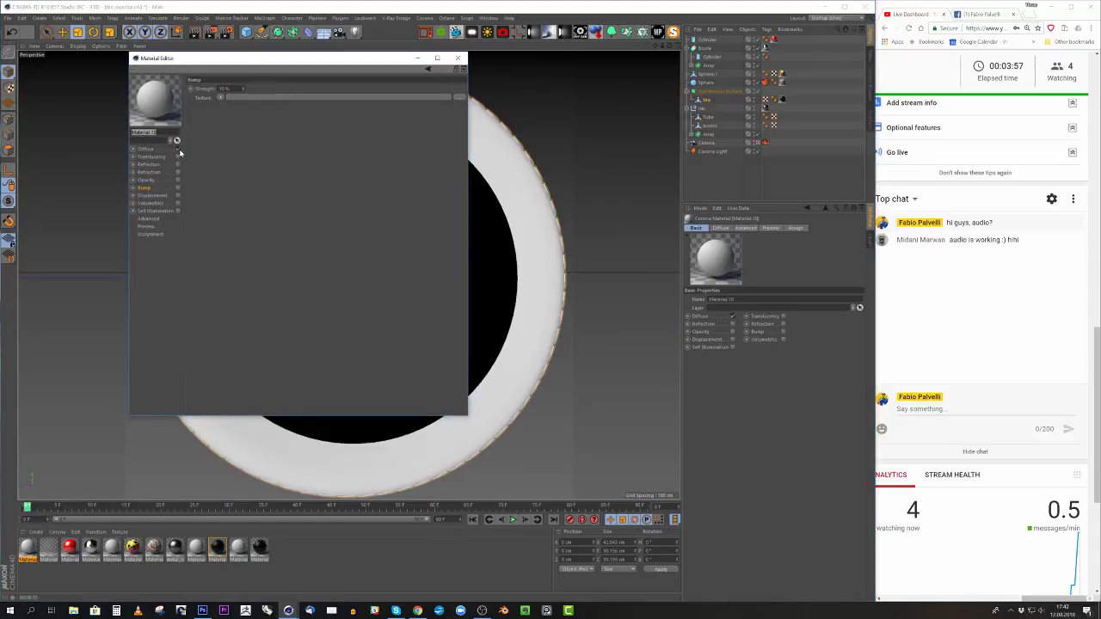
{"action": "left_click", "coordinate": [147, 150]}
{"action": "left_click", "coordinate": [229, 148]}
{"action": "left_click", "coordinate": [245, 161]}
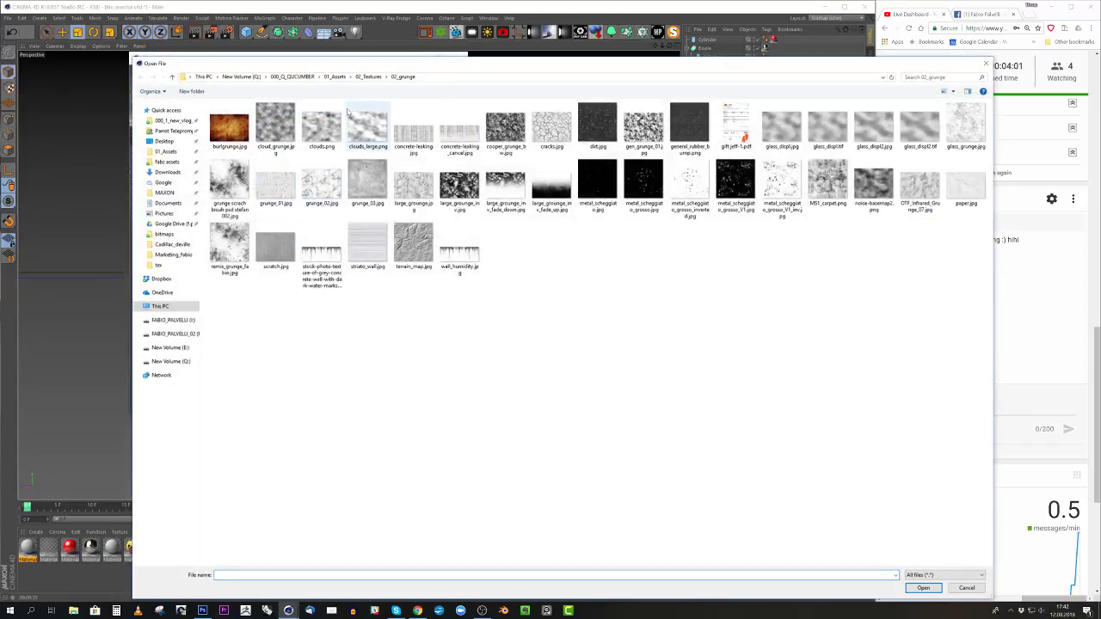
{"action": "left_click", "coordinate": [368, 77]}
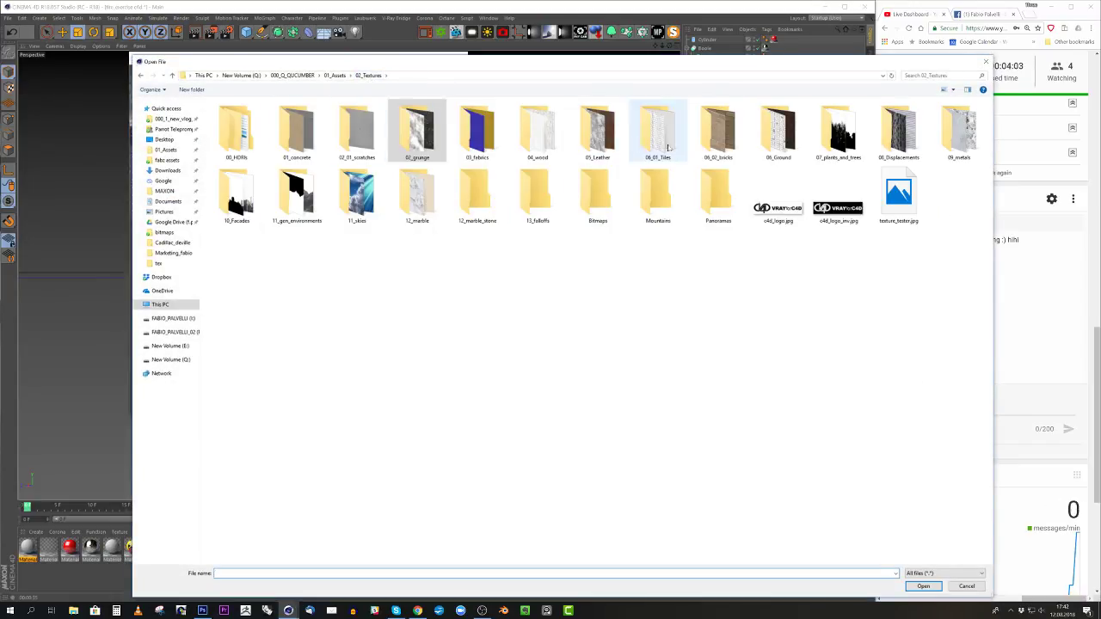
{"action": "double_click", "coordinate": [778, 131]}
{"action": "left_click", "coordinate": [569, 138]}
{"action": "right_click", "coordinate": [579, 143]}
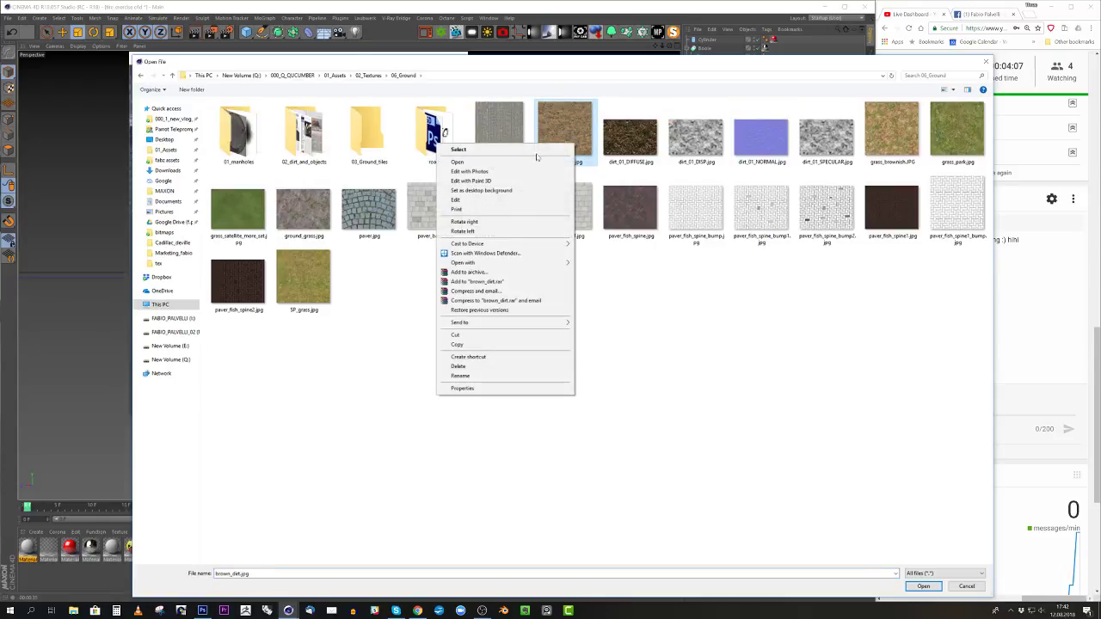
{"action": "left_click", "coordinate": [550, 162]}
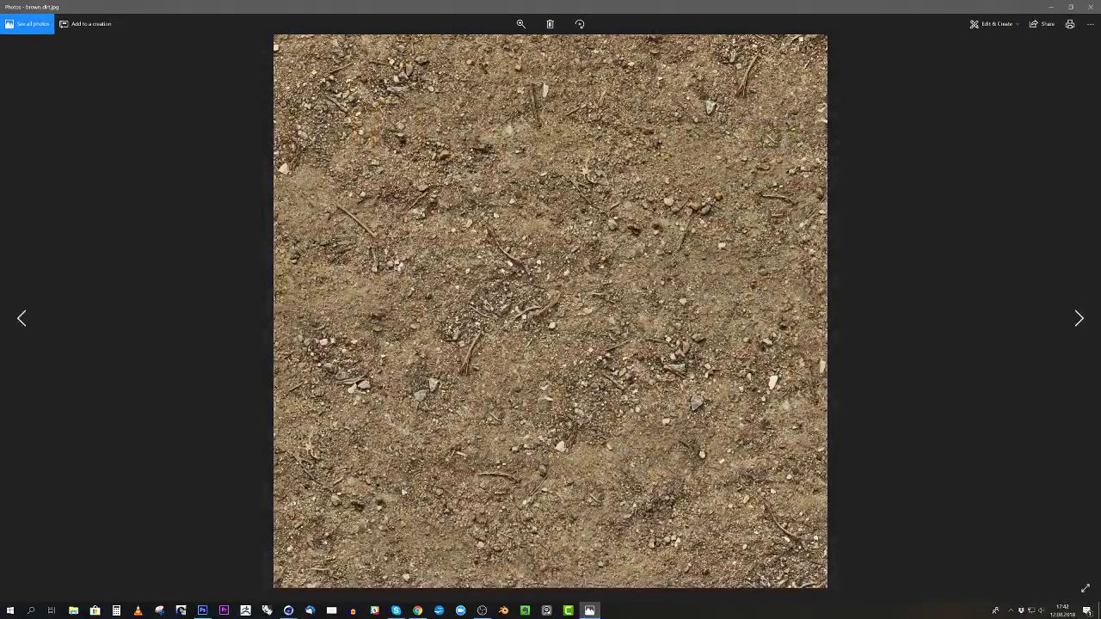
{"action": "left_click", "coordinate": [1090, 7]}
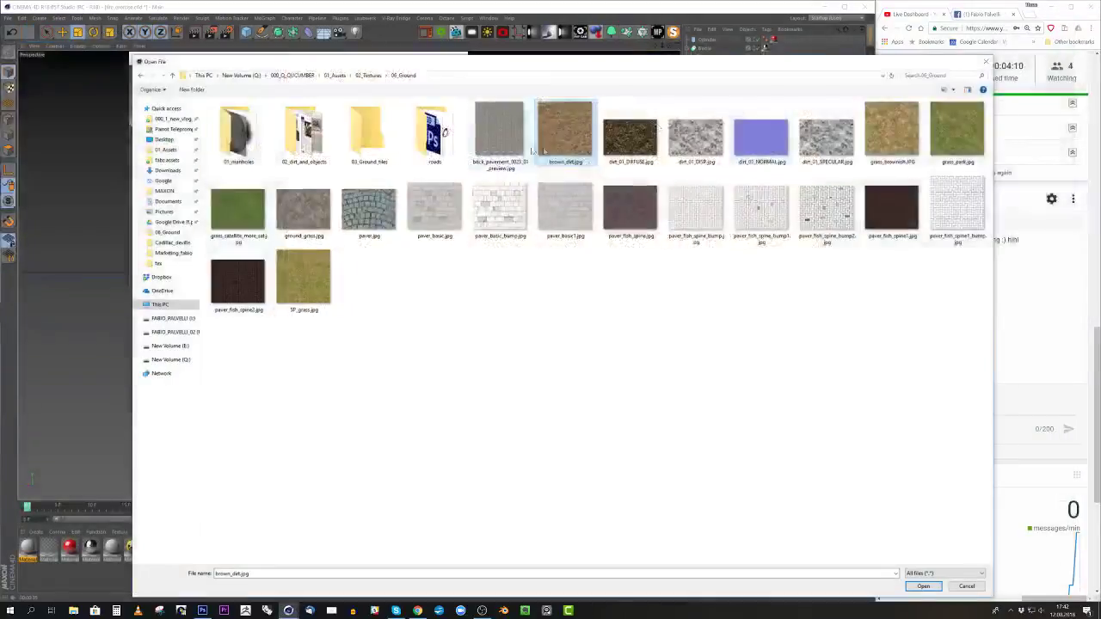
{"action": "left_click", "coordinate": [923, 586]}
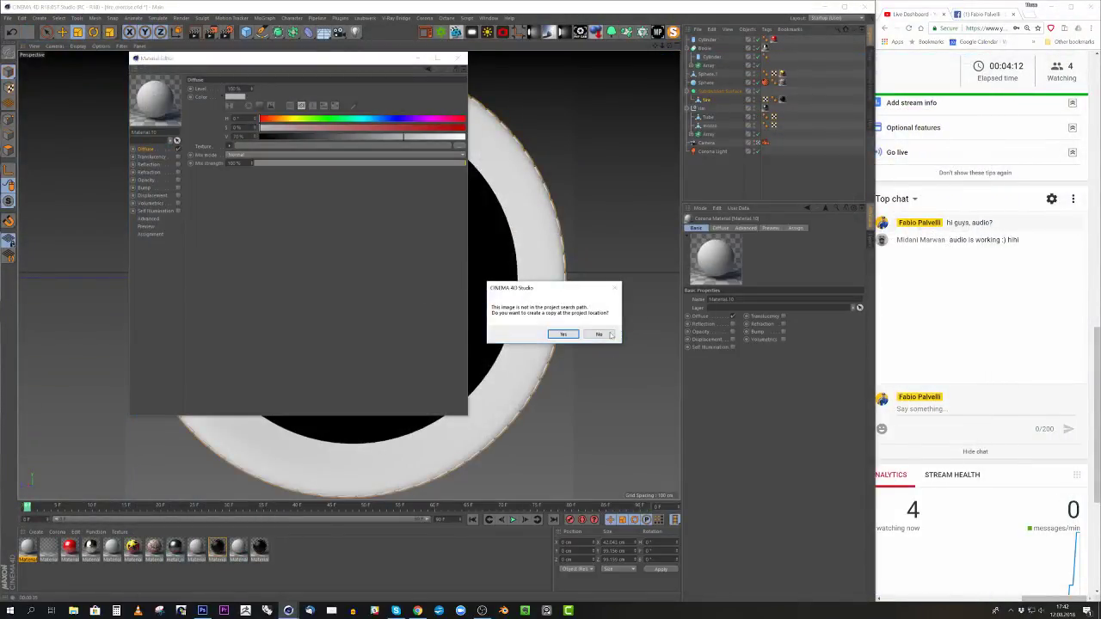
{"action": "left_click", "coordinate": [599, 334]}
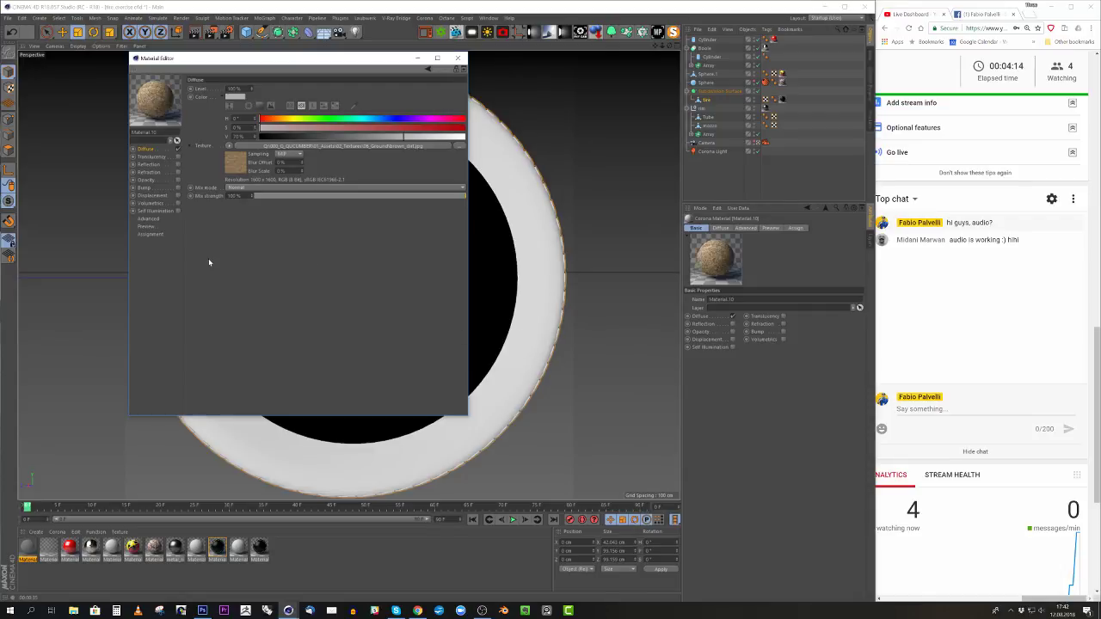
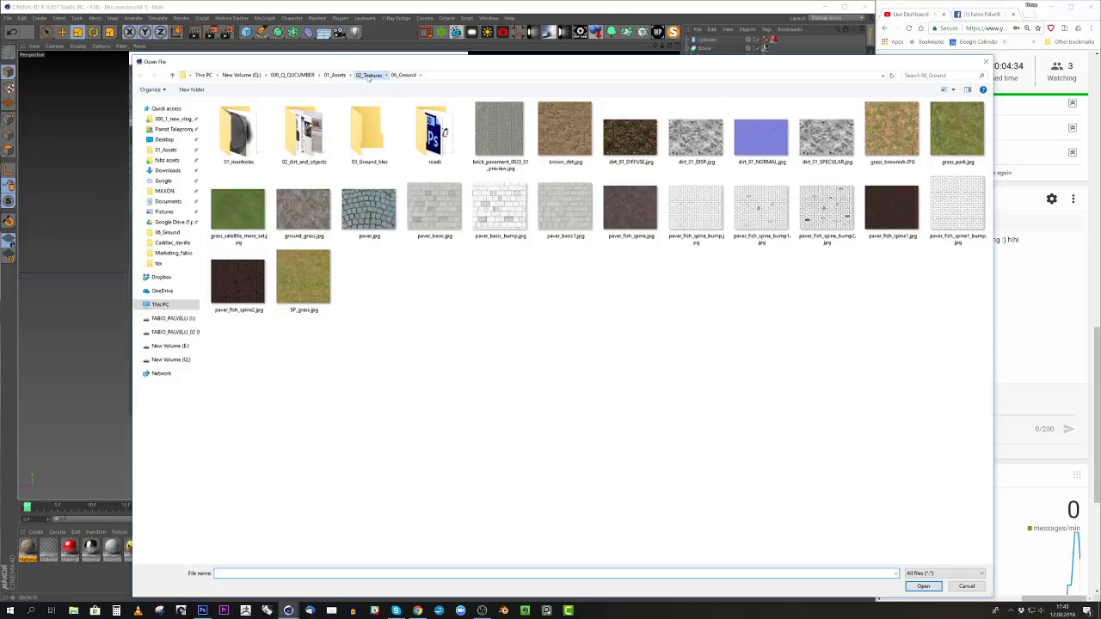
- Load metal_scheggiato_grosso.jpg from the 02_grunge folder as the dirt material's opacity texture
{"action": "left_click", "coordinate": [367, 76]}
{"action": "double_click", "coordinate": [411, 143]}
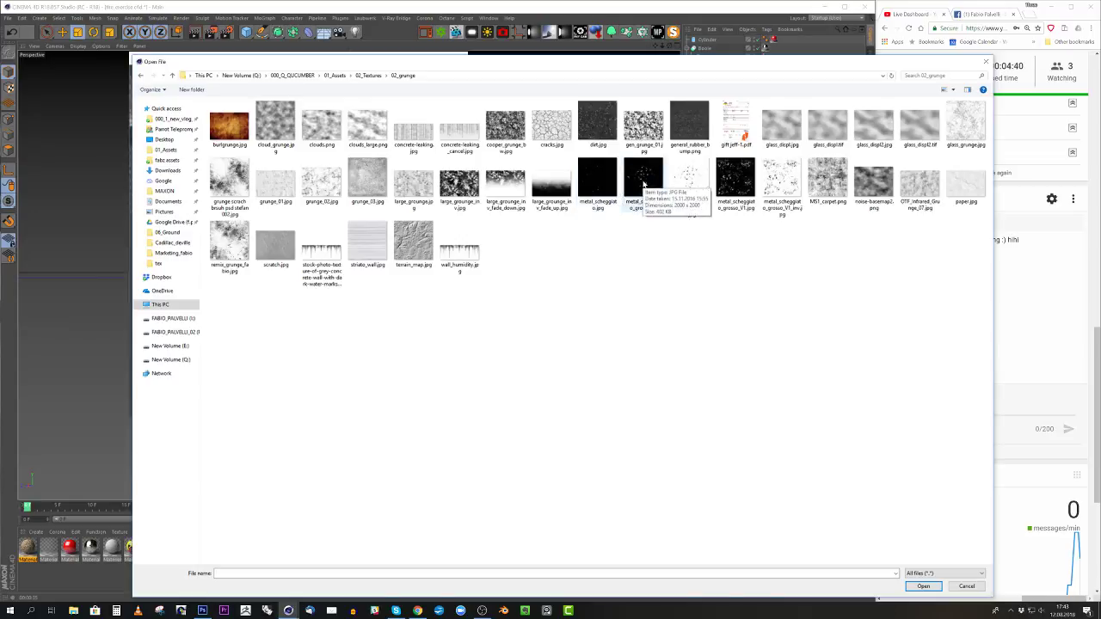
{"action": "left_click", "coordinate": [644, 183]}
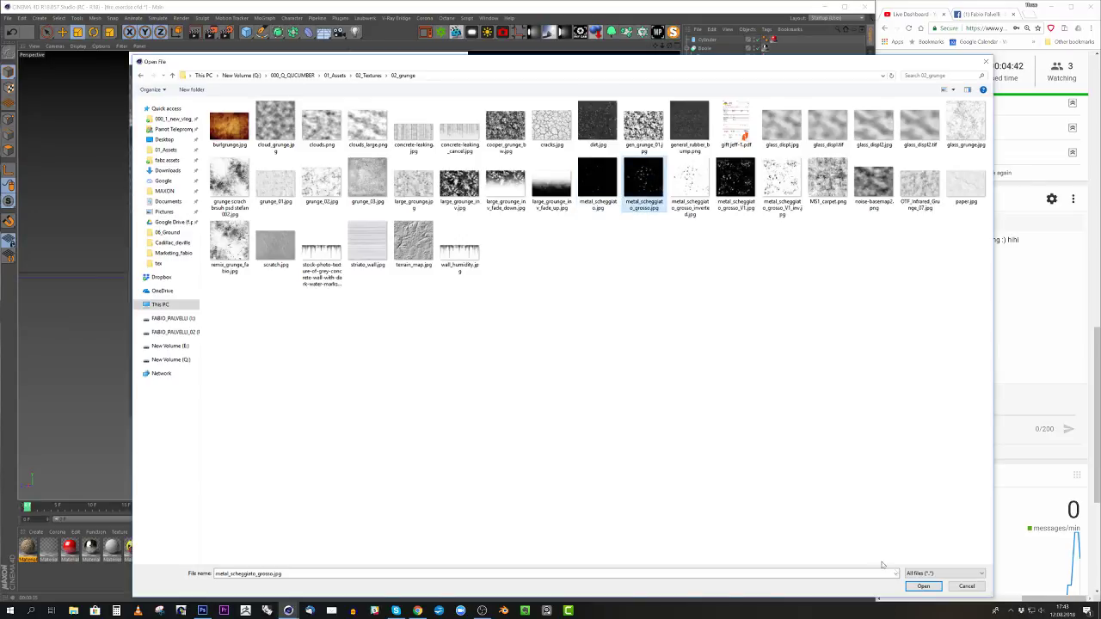
{"action": "left_click", "coordinate": [923, 586]}
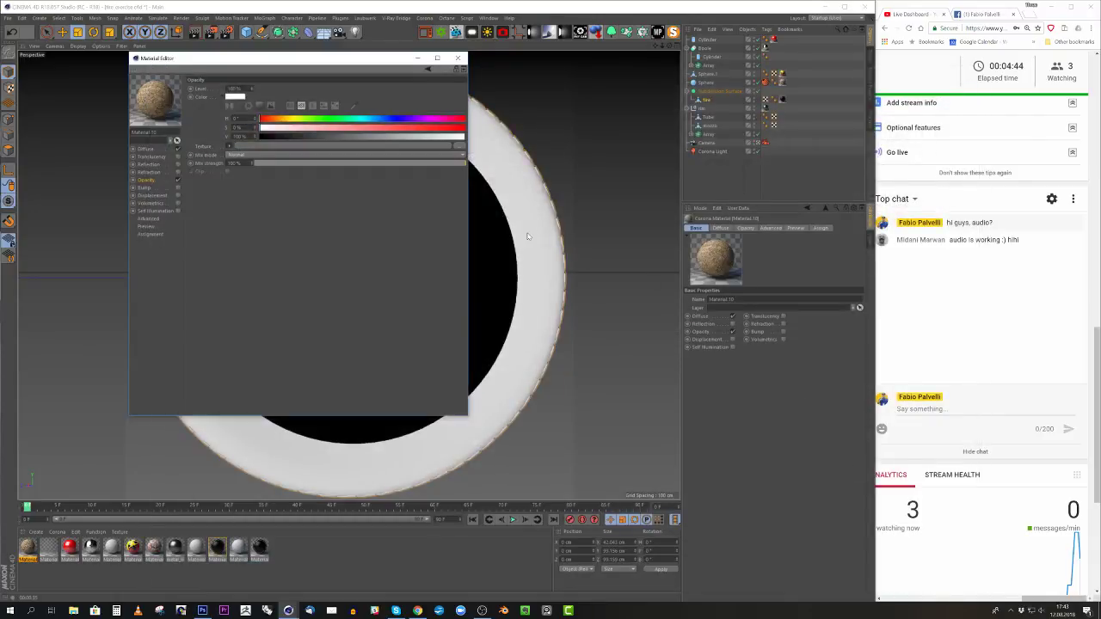
- Examine the masked dirt material in a separate, larger preview window and close that window
{"action": "right_click", "coordinate": [155, 110]}
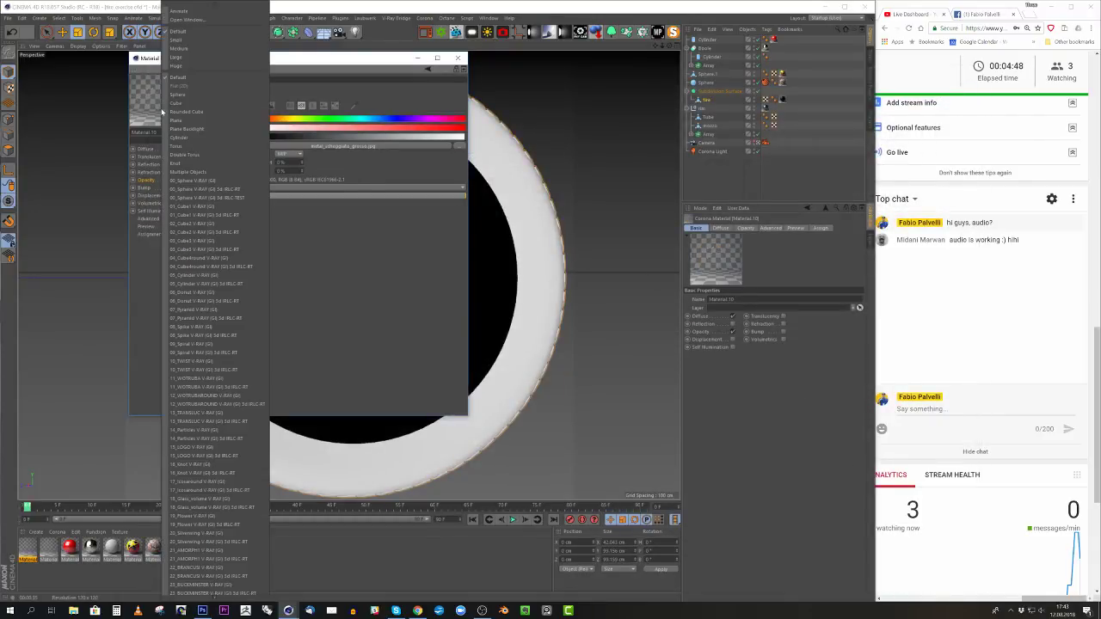
{"action": "left_click", "coordinate": [202, 20]}
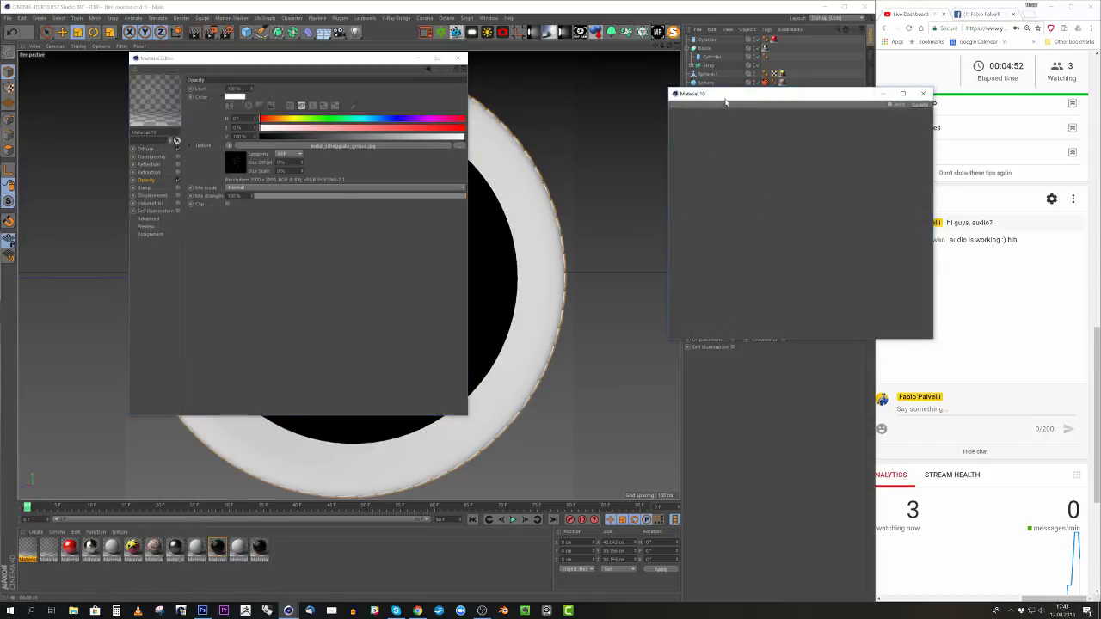
{"action": "left_click_drag", "start_coordinate": [723, 94], "coordinate": [375, 86]}
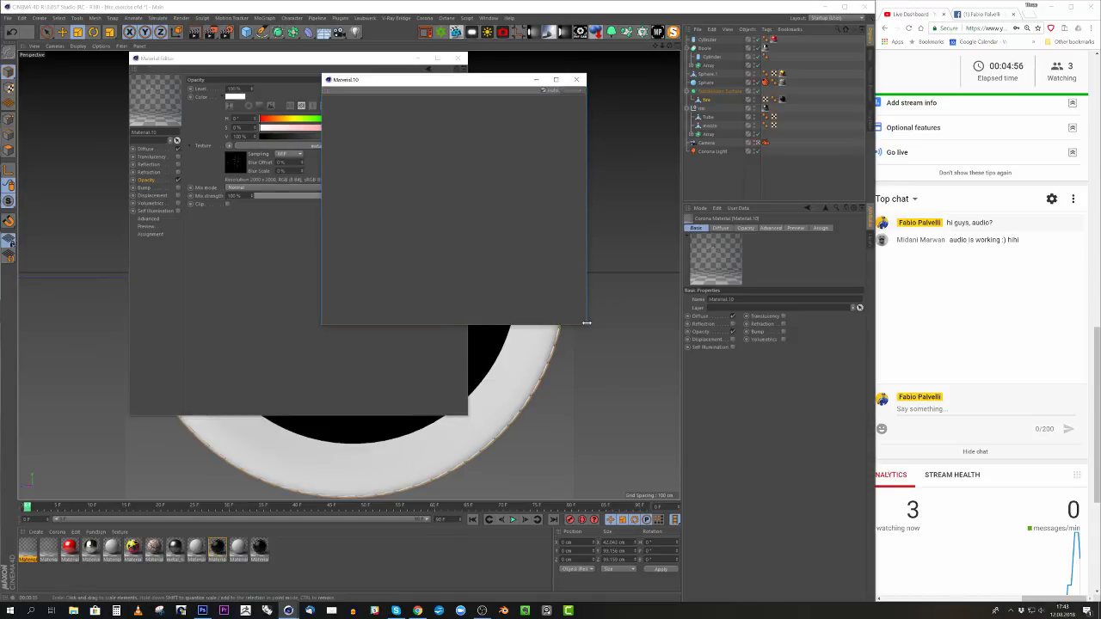
{"action": "left_click", "coordinate": [543, 92]}
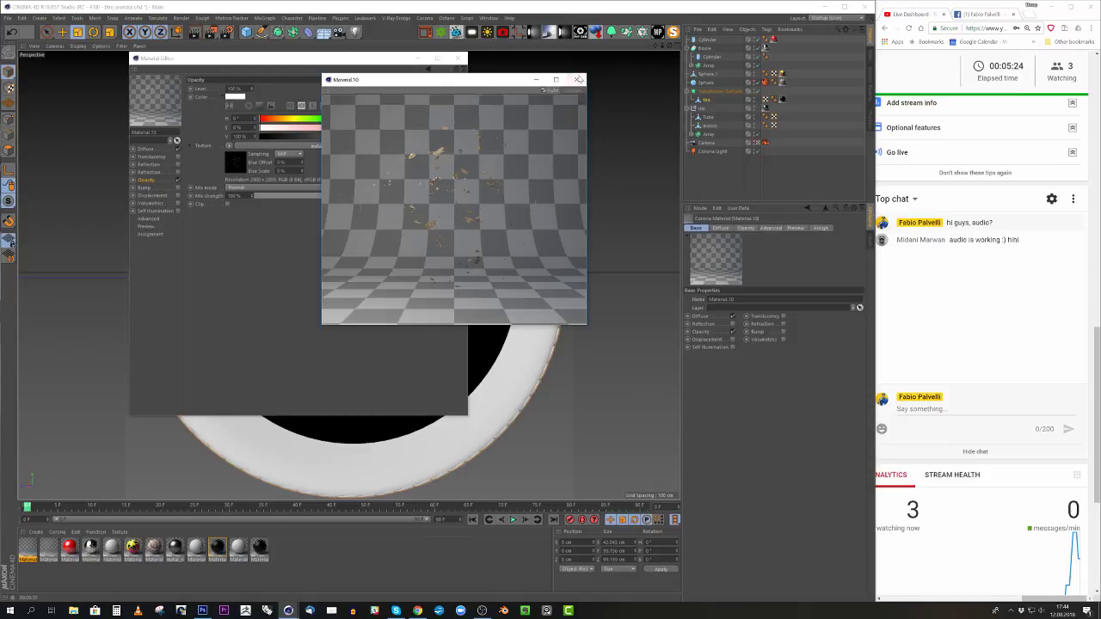
{"action": "left_click", "coordinate": [577, 79]}
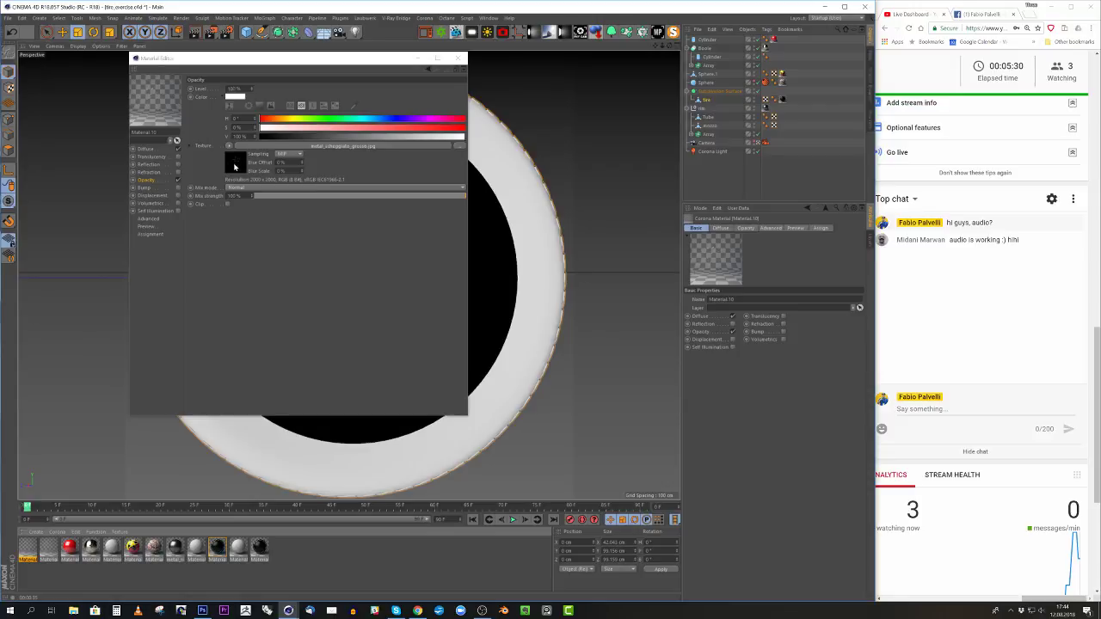
- Replace the dirt material's opacity texture with dirt.jpg from the 02_grunge folder, checking the image full size in Photos before loading it
{"action": "left_click", "coordinate": [234, 166]}
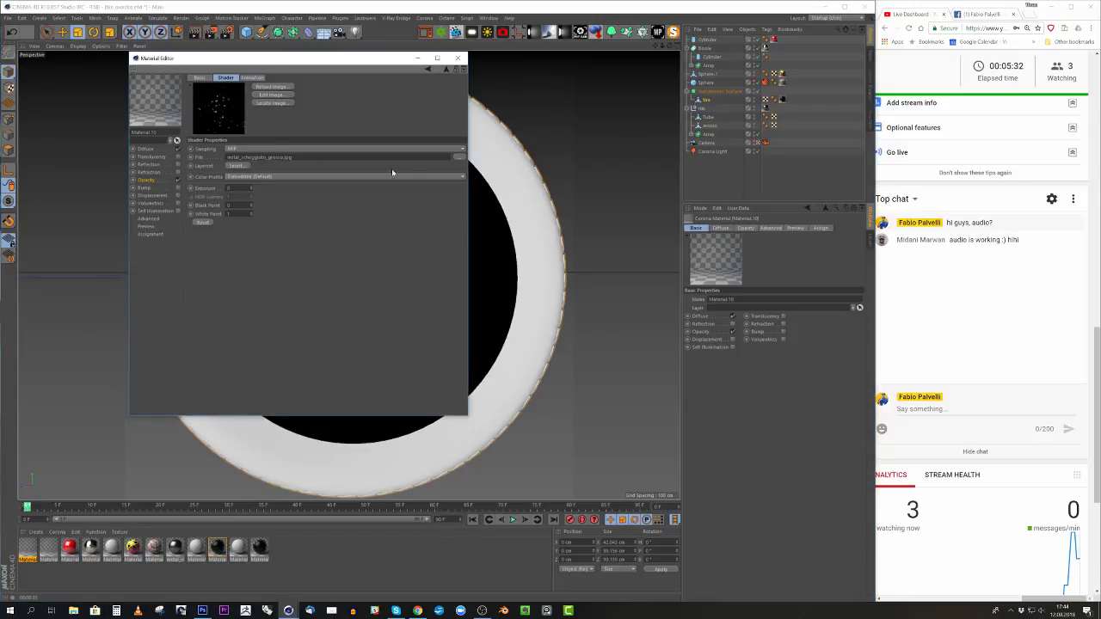
{"action": "left_click", "coordinate": [459, 158]}
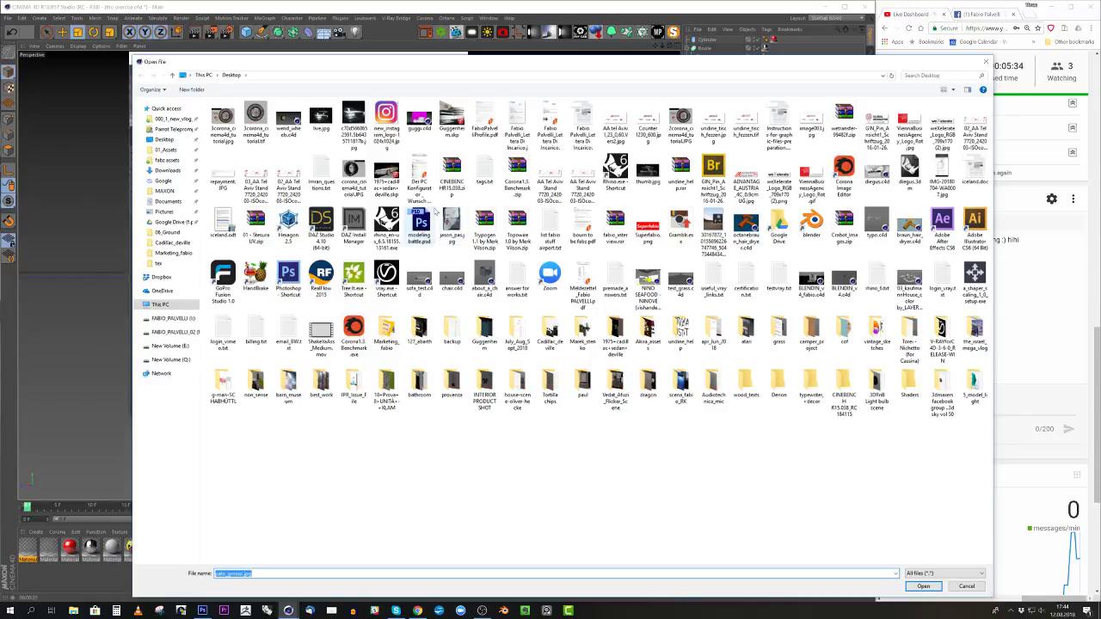
{"action": "left_click", "coordinate": [166, 149]}
{"action": "double_click", "coordinate": [246, 133]}
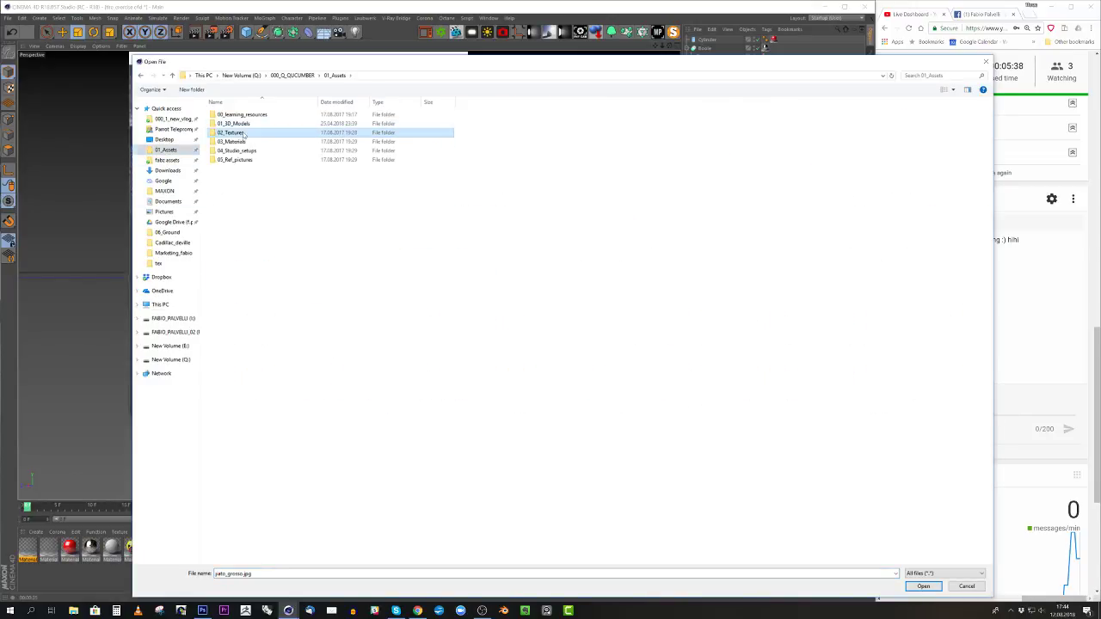
{"action": "double_click", "coordinate": [424, 134]}
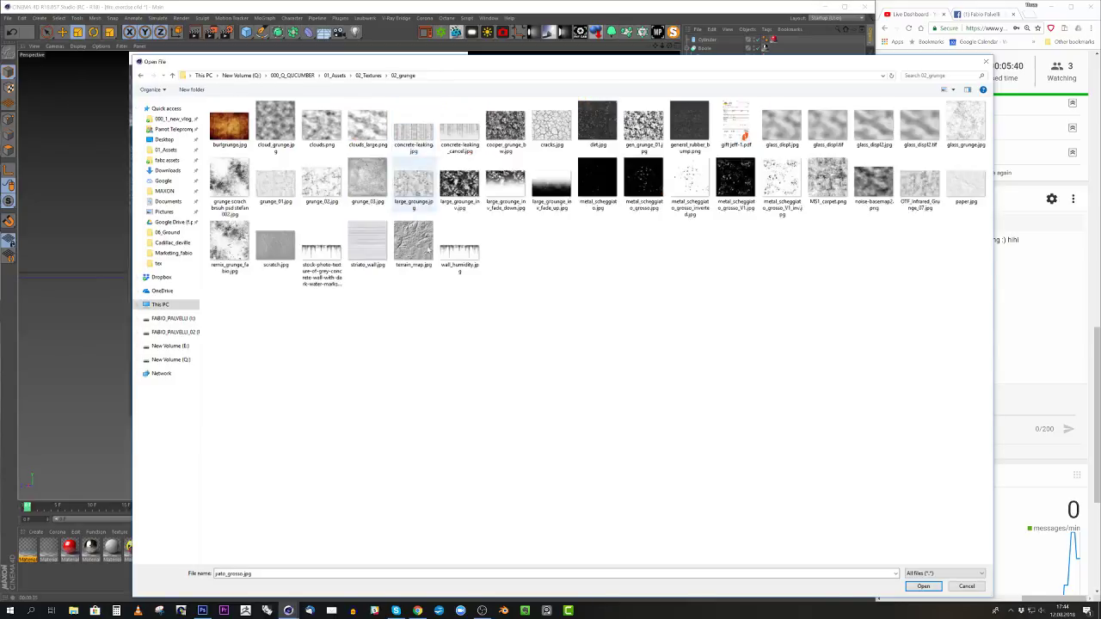
{"action": "right_click", "coordinate": [600, 128]}
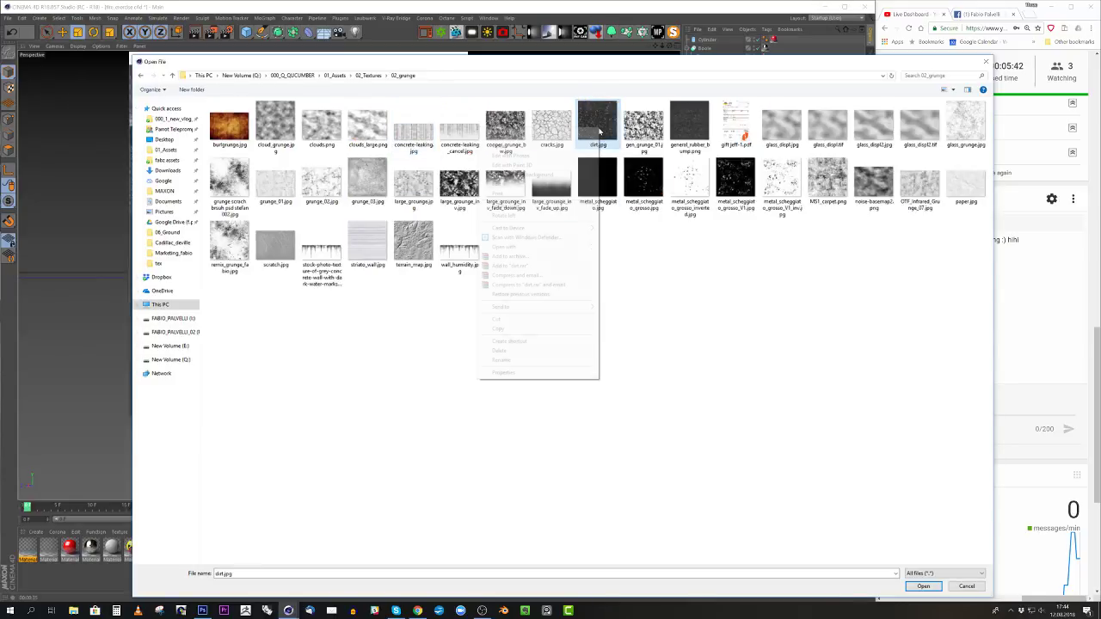
{"action": "left_click", "coordinate": [523, 148]}
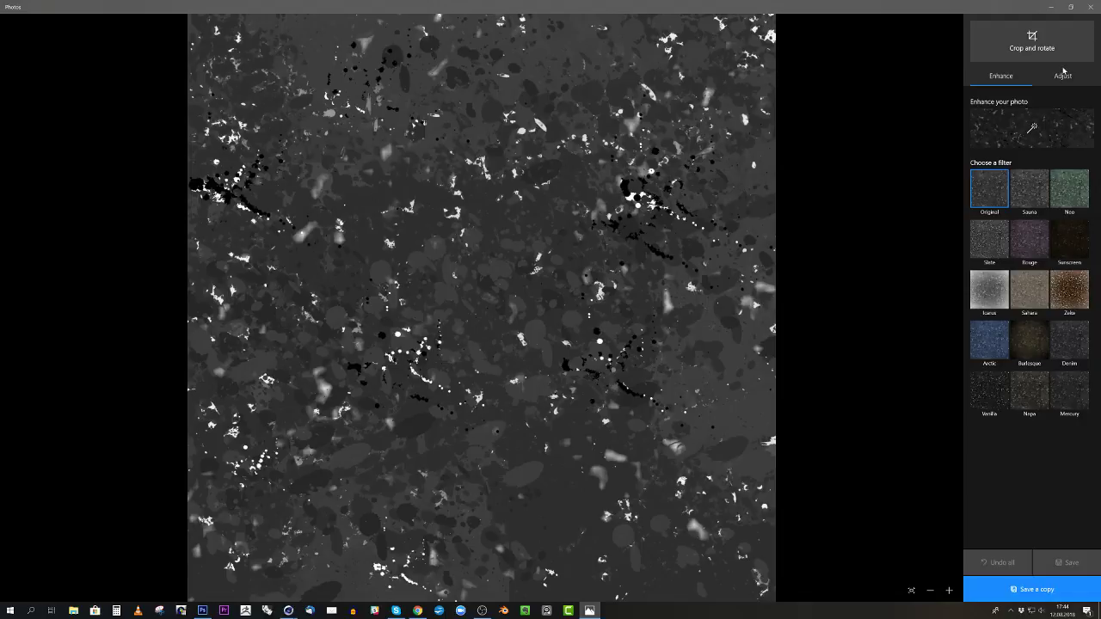
{"action": "left_click", "coordinate": [1089, 9]}
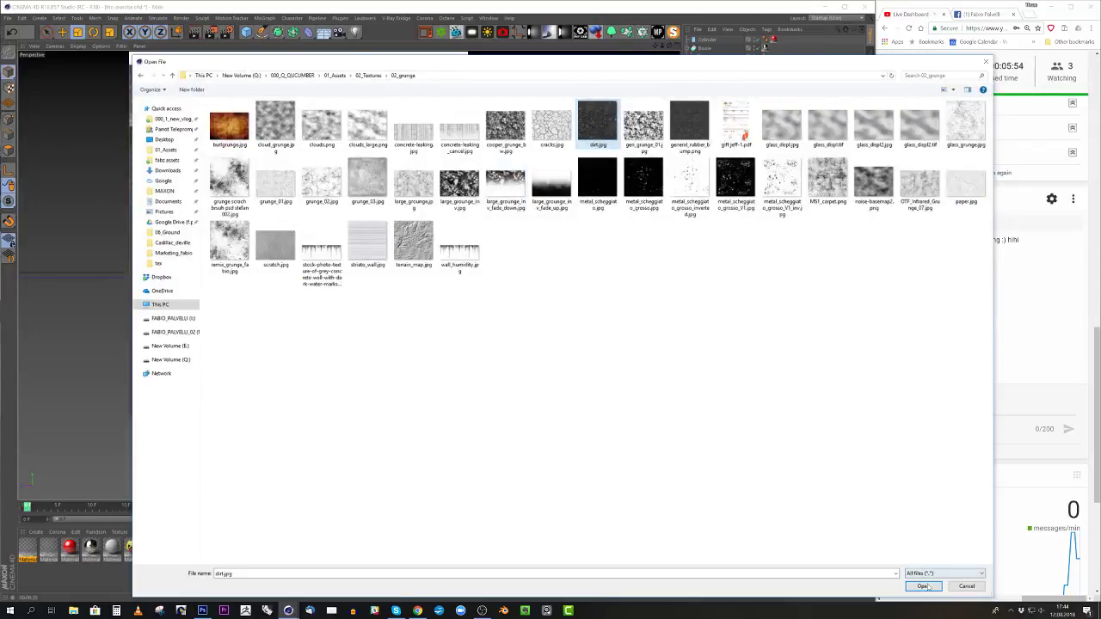
{"action": "left_click", "coordinate": [923, 586]}
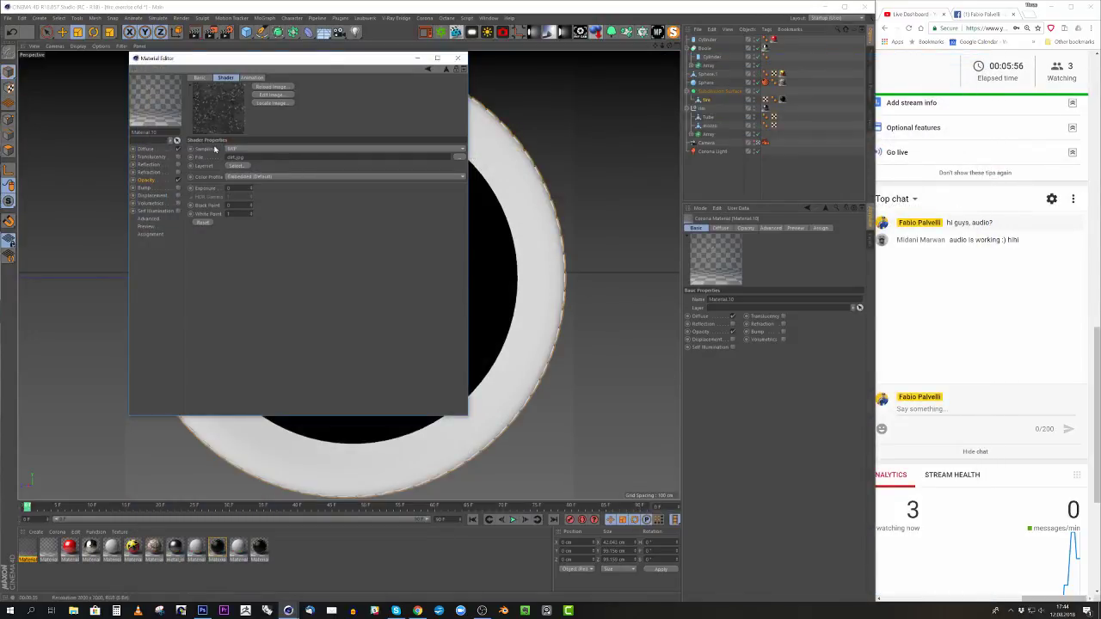
- Examine the dirt material with its dirt.jpg mask in a separate preview window and close that window
{"action": "right_click", "coordinate": [162, 103]}
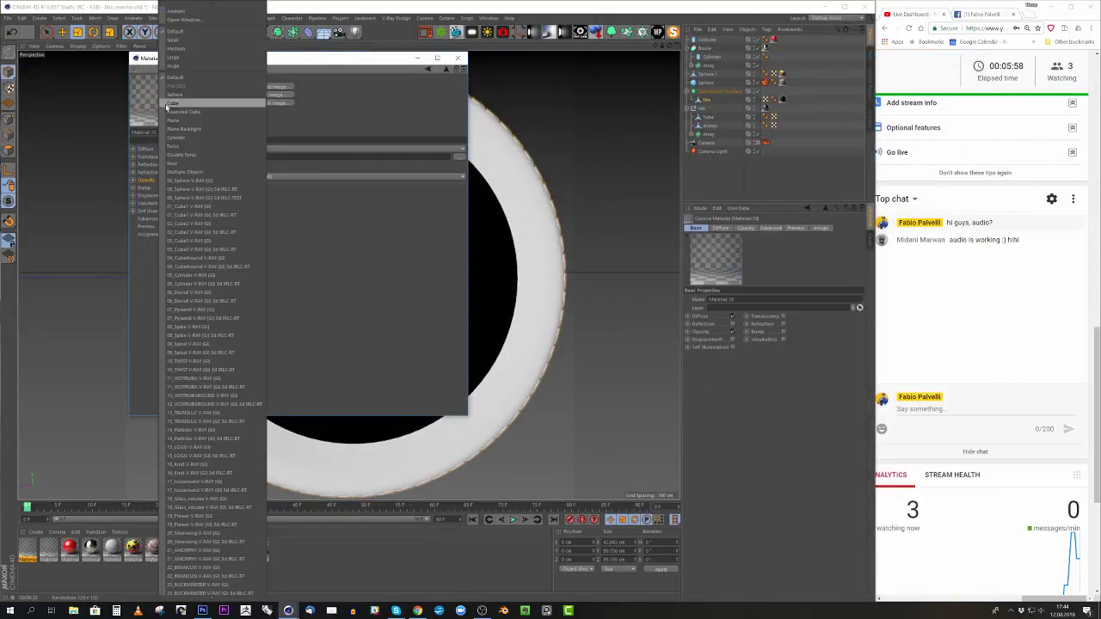
{"action": "left_click", "coordinate": [198, 20]}
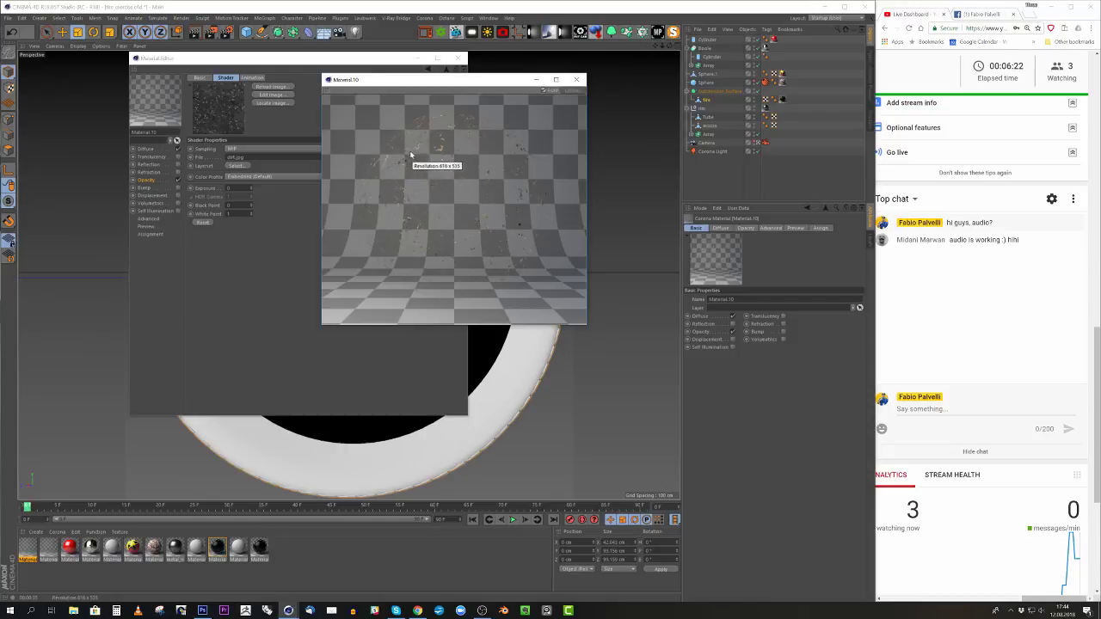
{"action": "left_click", "coordinate": [576, 79]}
- Copy the dirt.jpg opacity texture into the Bump and Displacement channels and enable both channels
{"action": "left_click", "coordinate": [145, 179]}
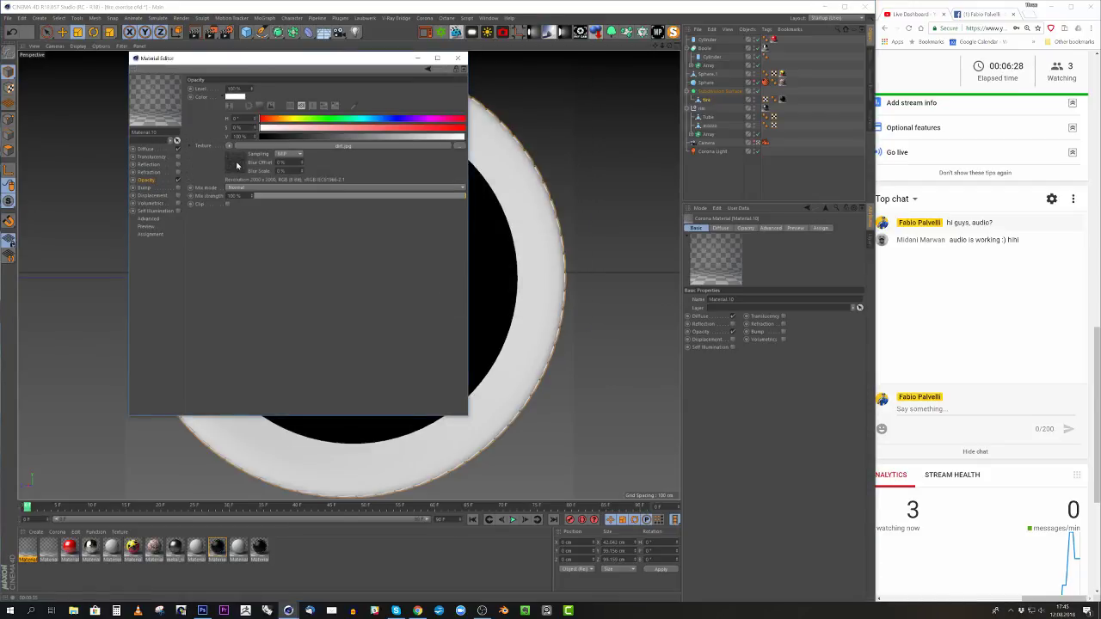
{"action": "left_click", "coordinate": [147, 187]}
{"action": "left_click", "coordinate": [219, 97]}
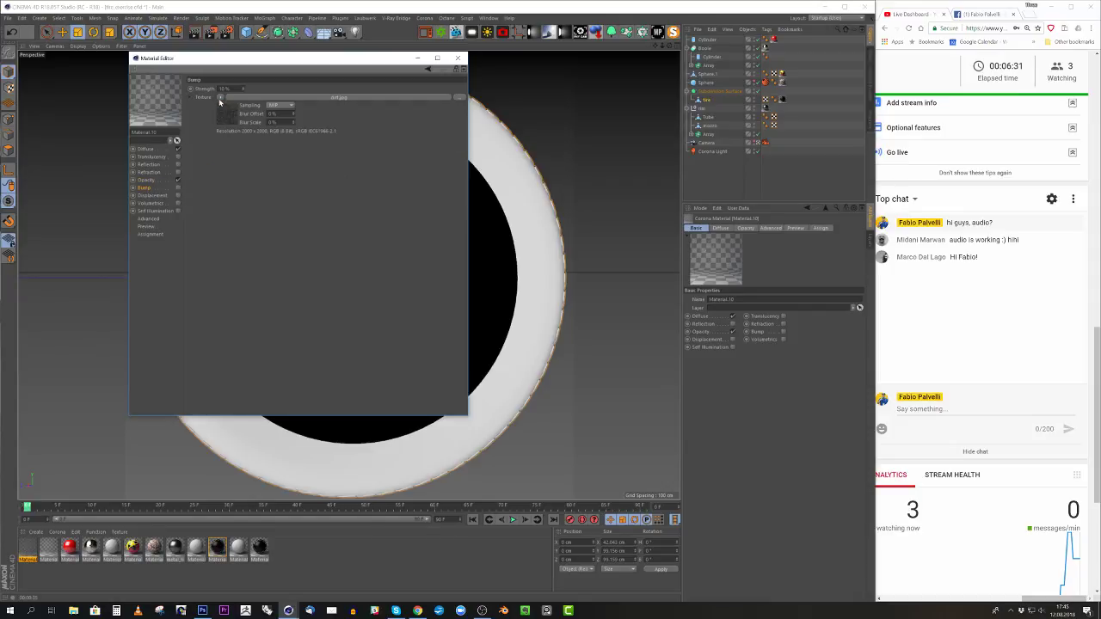
{"action": "left_click", "coordinate": [160, 196]}
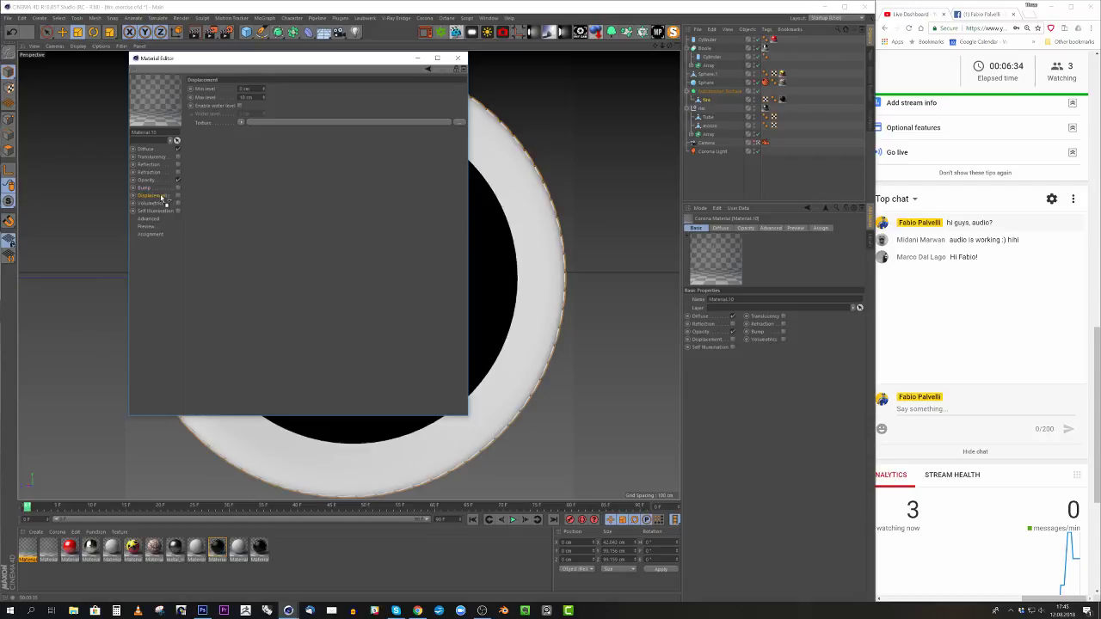
{"action": "left_click", "coordinate": [241, 122]}
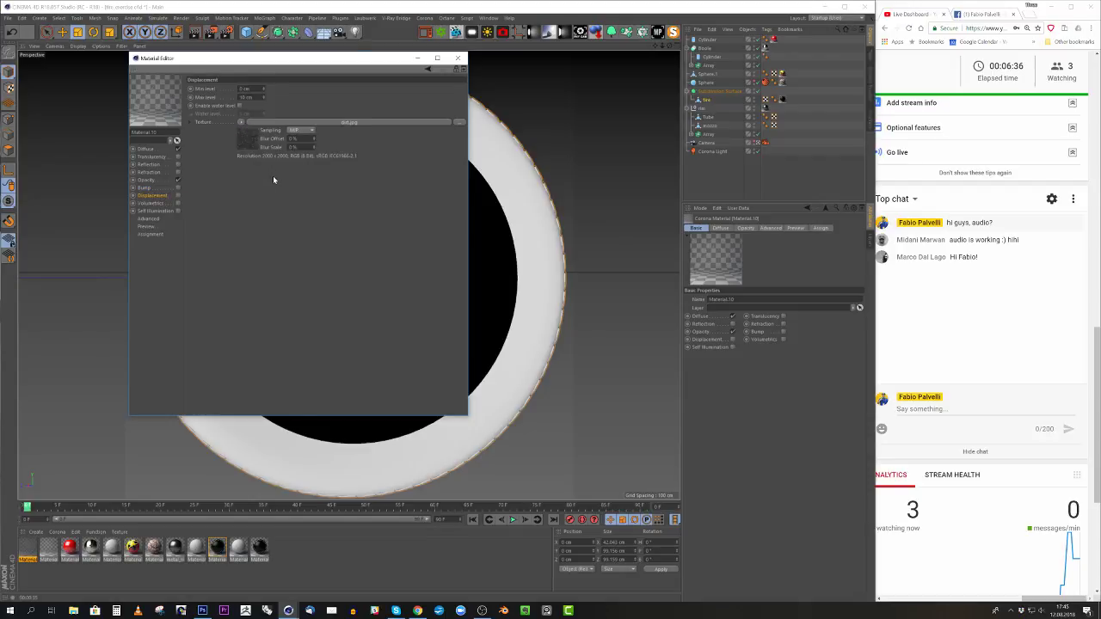
{"action": "left_click", "coordinate": [177, 187]}
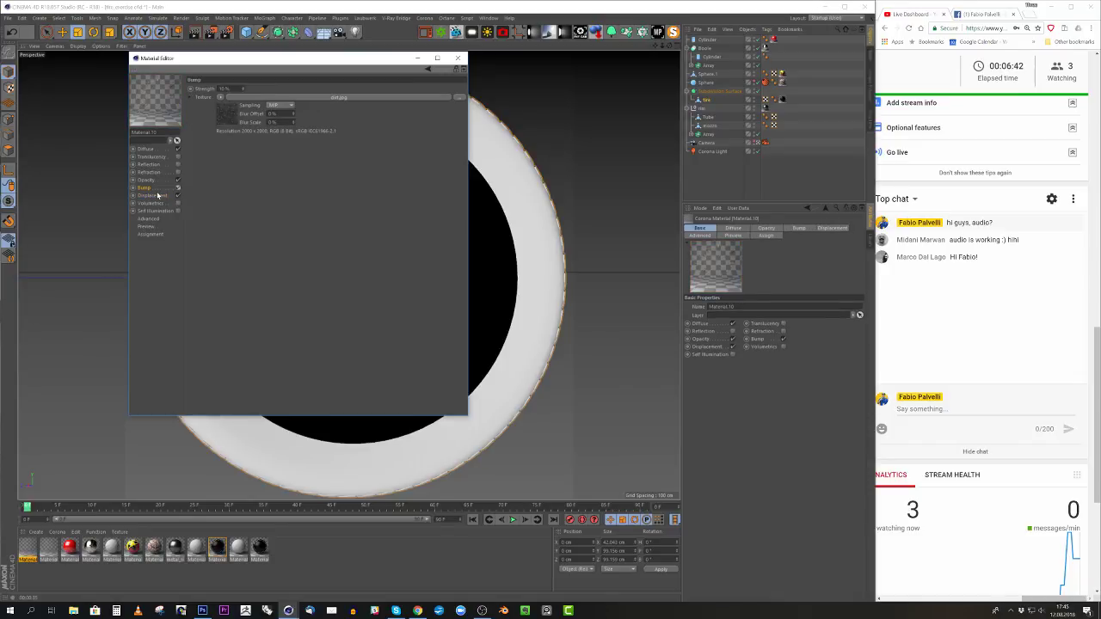
- Adjust the displacement's maximum level and set the bump strength to 2%
{"action": "left_click", "coordinate": [152, 195]}
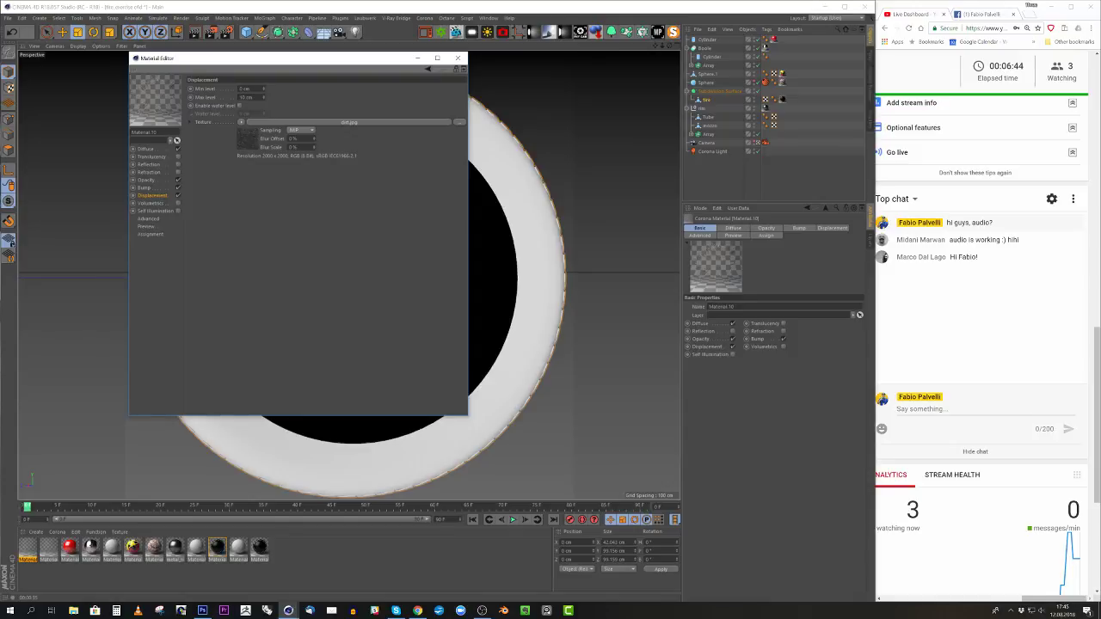
{"action": "left_click", "coordinate": [246, 97]}
{"action": "key", "text": "BackSpace"}
{"action": "left_click", "coordinate": [146, 188]}
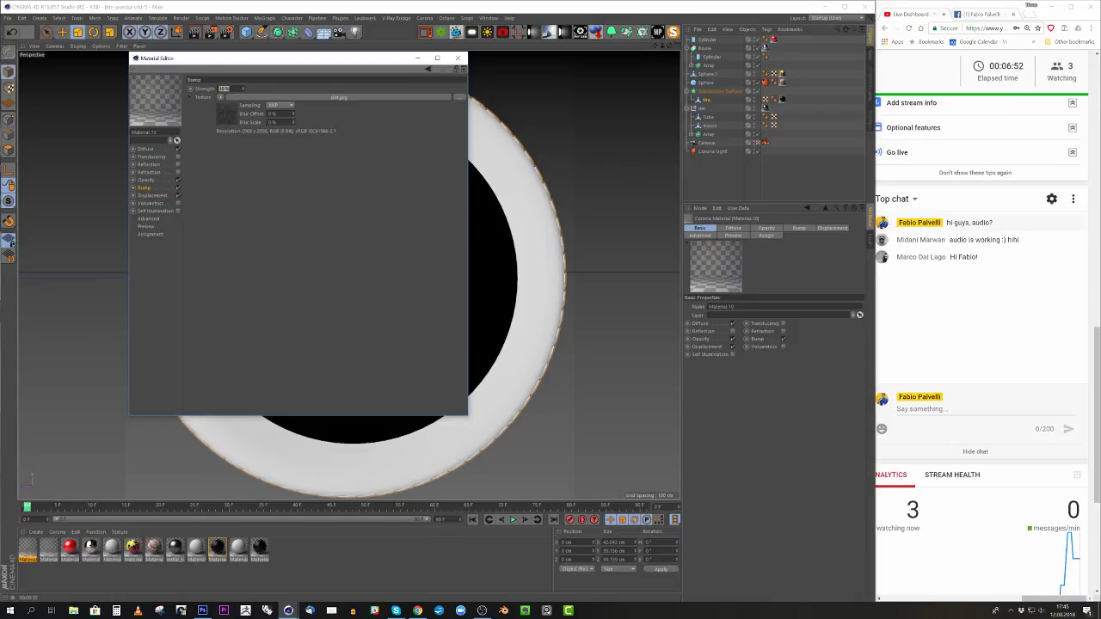
{"action": "type", "text": "2"}
{"action": "key", "text": "Return"}
- Copy the brown_dirt.jpg diffuse texture into the Reflection channel, with mix strength 70% and glossiness about 0.62
{"action": "left_click", "coordinate": [160, 165]}
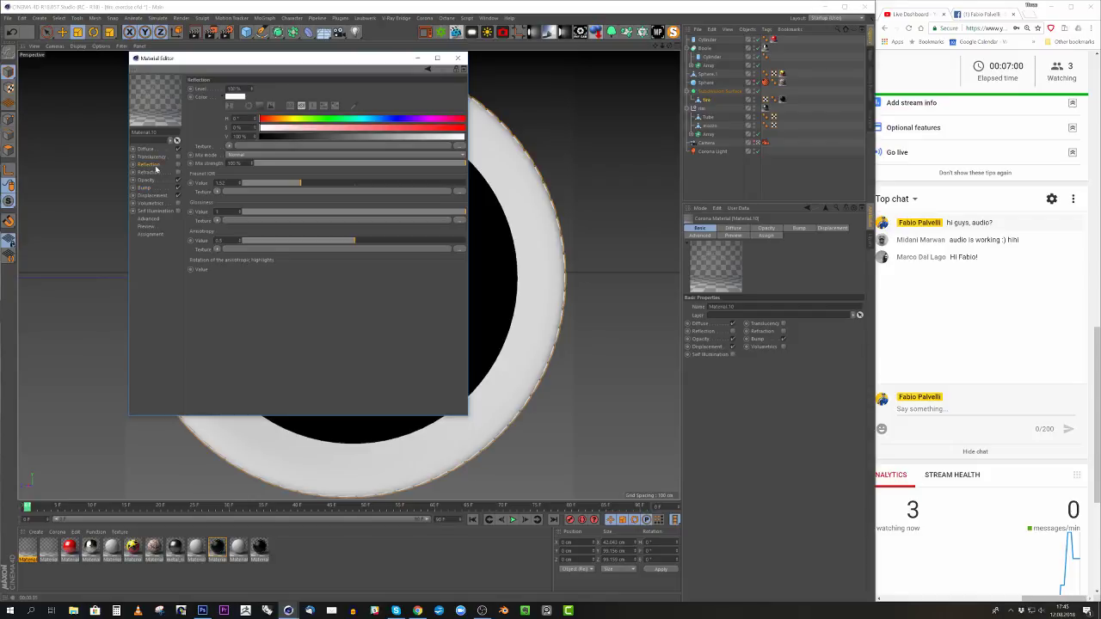
{"action": "left_click", "coordinate": [146, 148]}
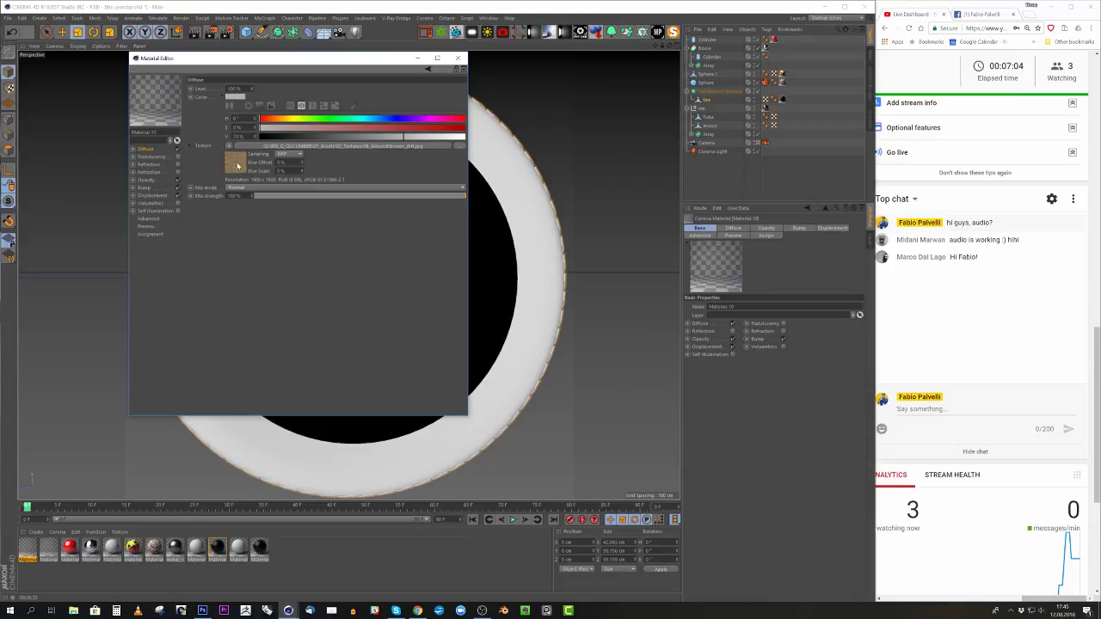
{"action": "left_click", "coordinate": [146, 165]}
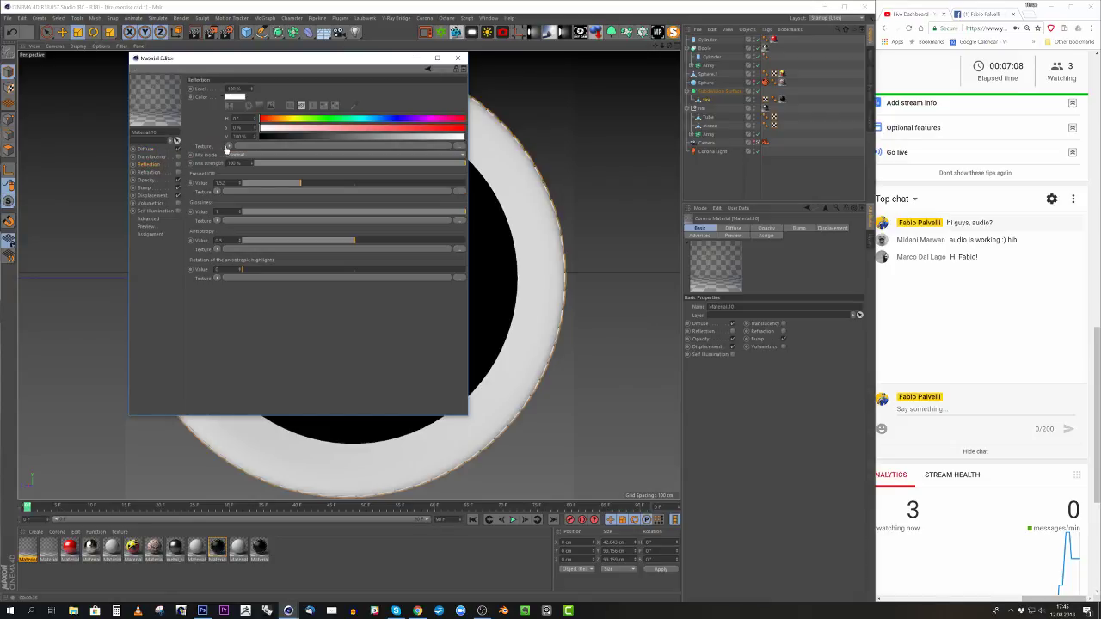
{"action": "key", "text": "ctrl+v"}
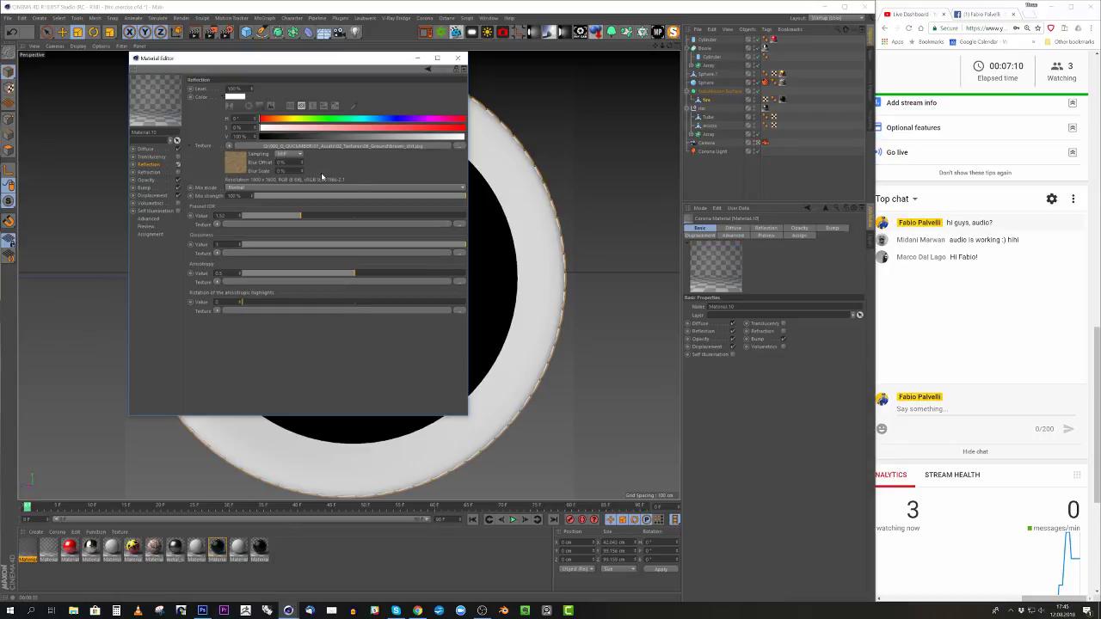
{"action": "left_click_drag", "start_coordinate": [422, 200], "coordinate": [410, 201]}
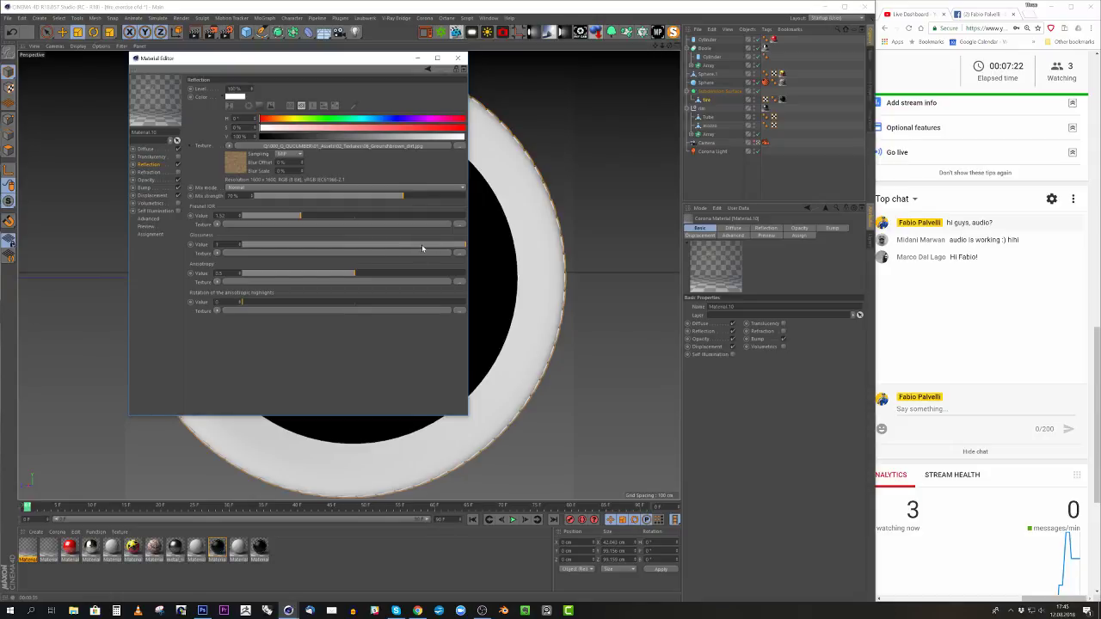
{"action": "left_click_drag", "start_coordinate": [422, 244], "coordinate": [381, 243]}
- Examine the reflective dirt material in an enlarged preview window, closing both the preview and the Material Editor when done
{"action": "right_click", "coordinate": [152, 114]}
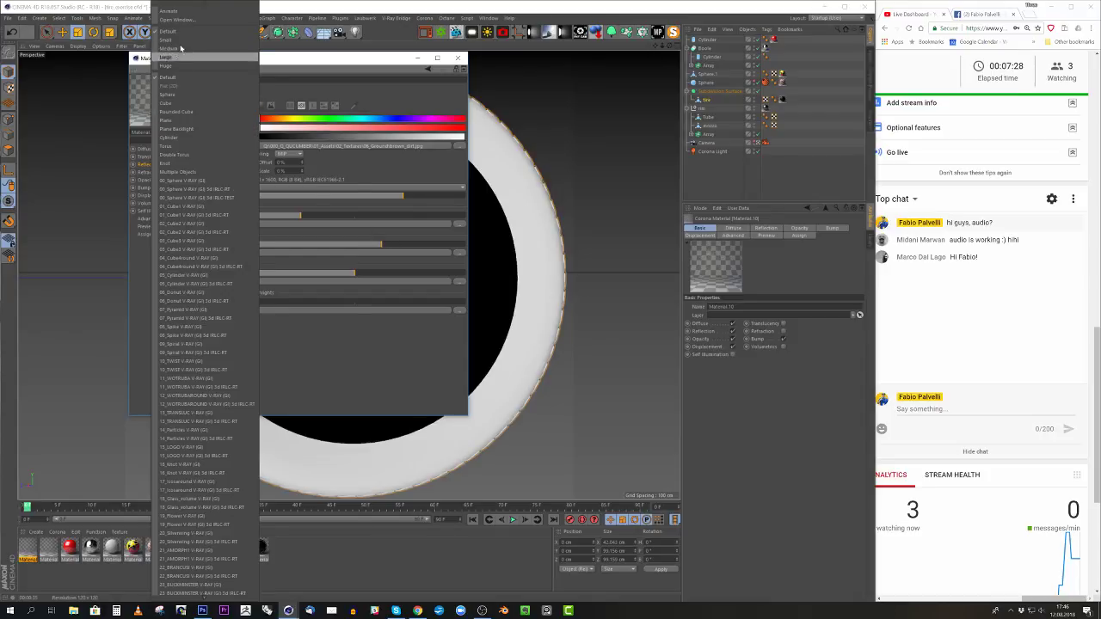
{"action": "left_click", "coordinate": [177, 20]}
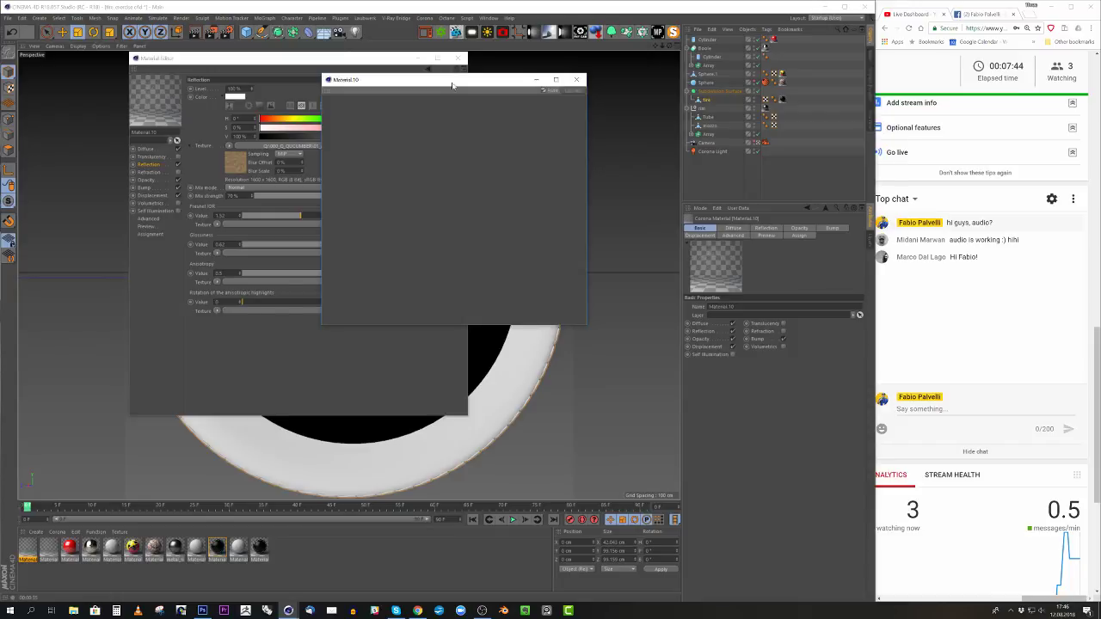
{"action": "left_click_drag", "start_coordinate": [453, 84], "coordinate": [430, 95]}
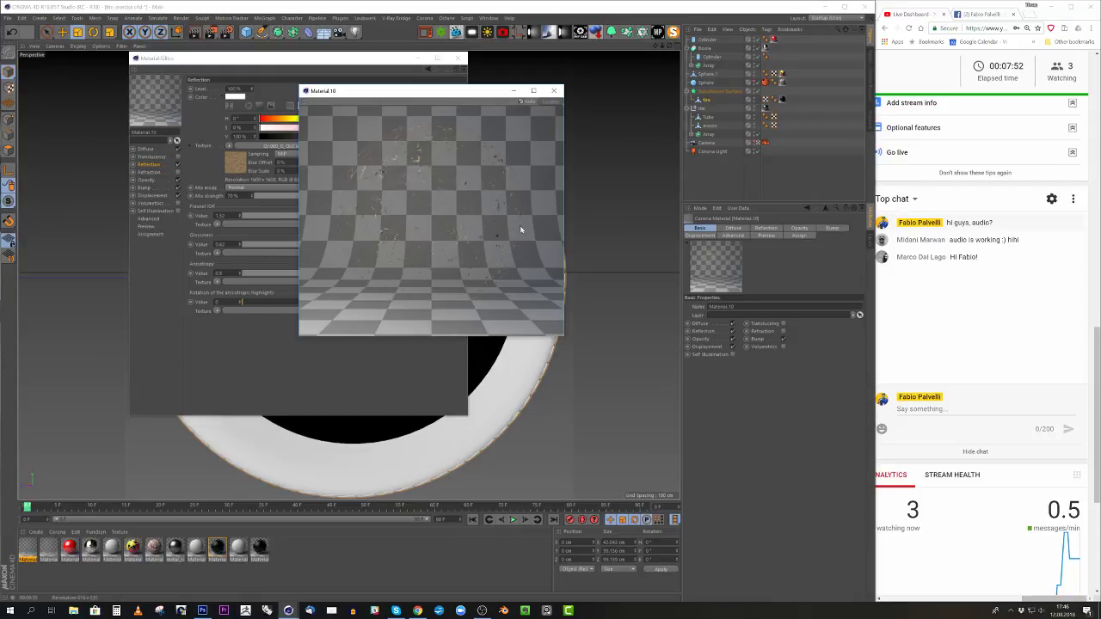
{"action": "left_click_drag", "start_coordinate": [611, 411], "coordinate": [693, 477]}
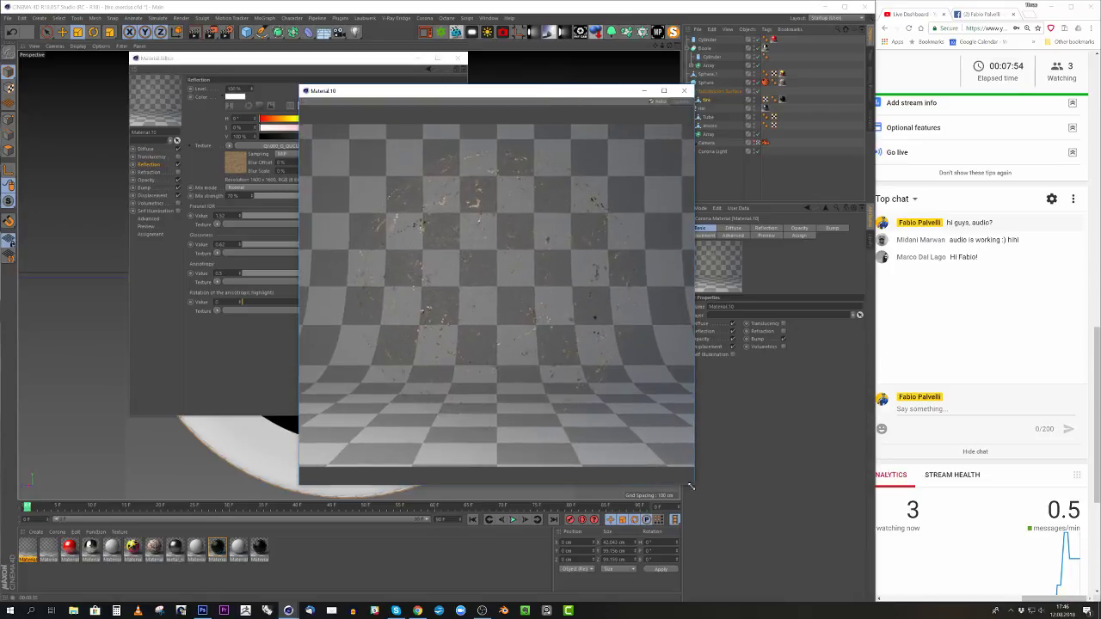
{"action": "left_click_drag", "start_coordinate": [507, 84], "coordinate": [413, 84]}
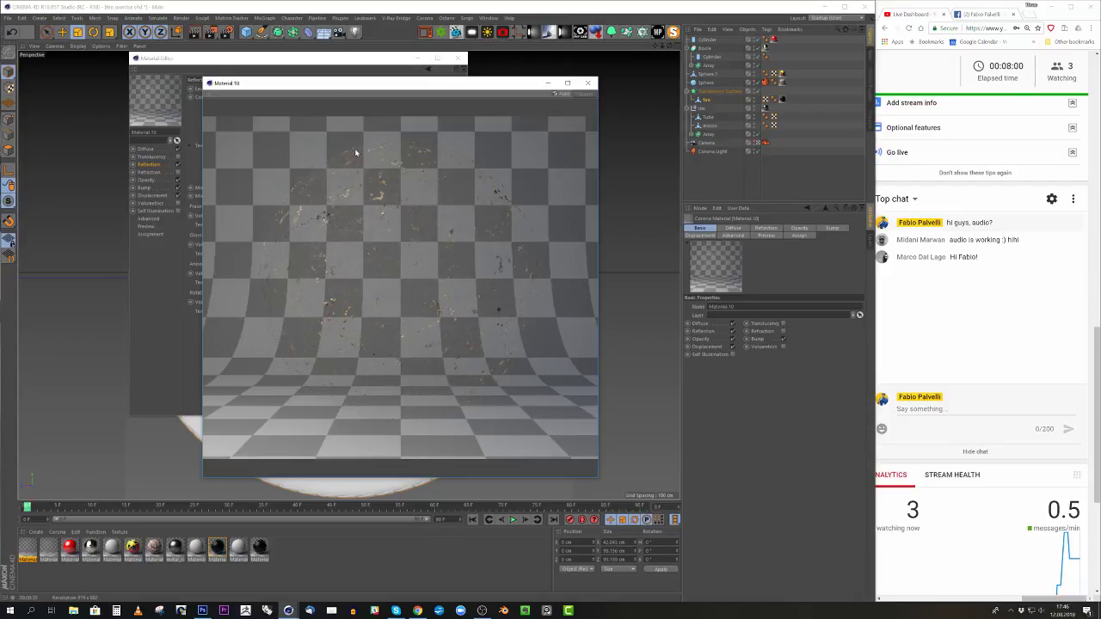
{"action": "left_click", "coordinate": [593, 82]}
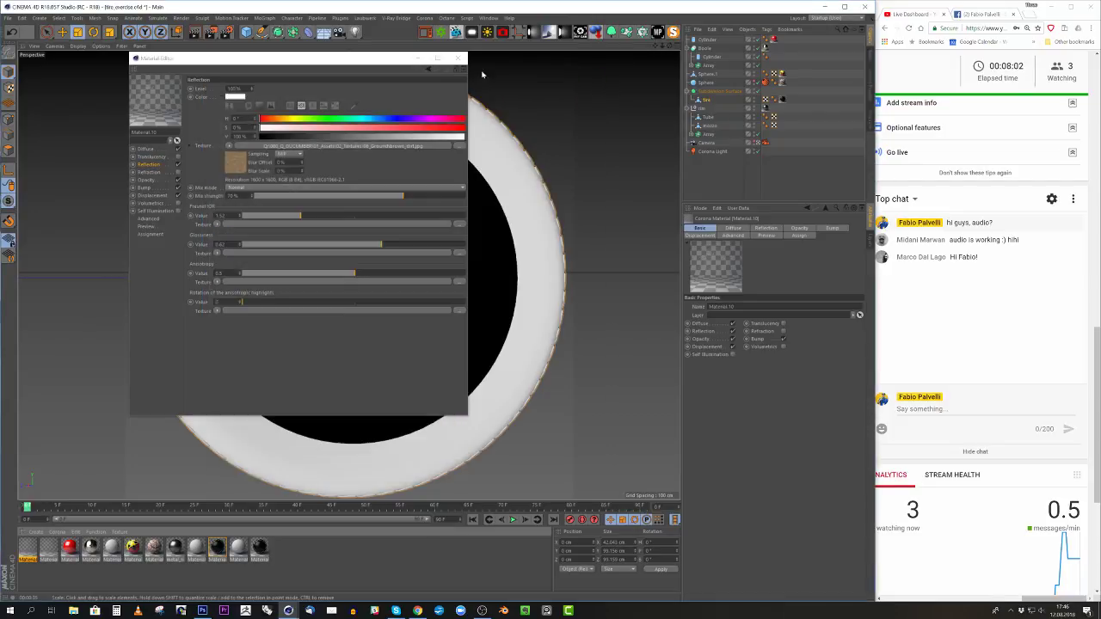
{"action": "left_click", "coordinate": [459, 58]}
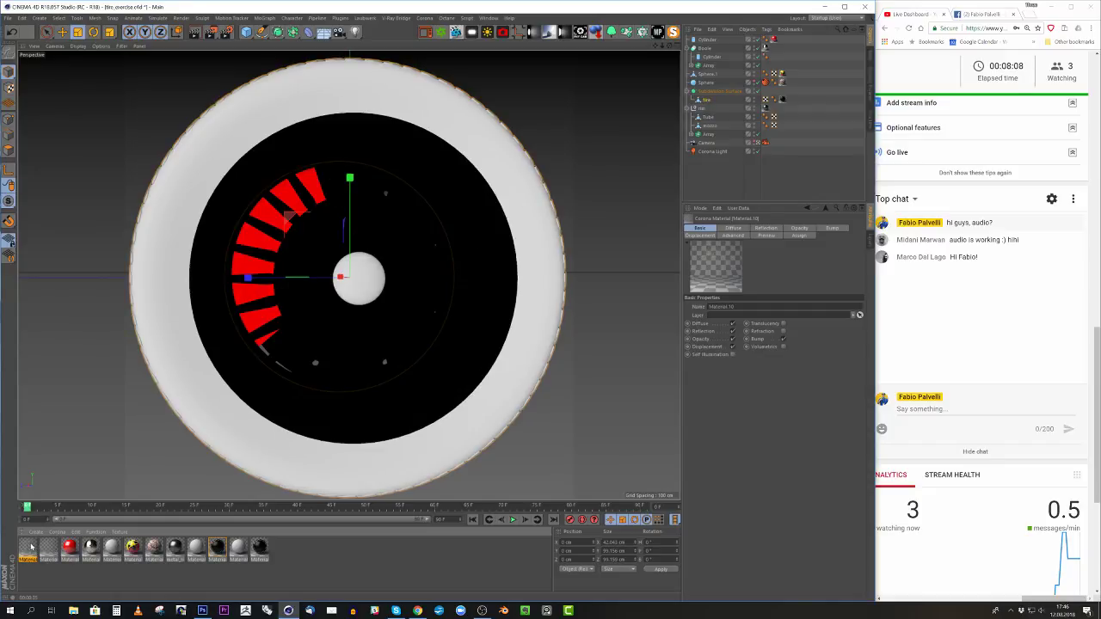
- Apply the dirt material to the tire on top of its existing material, with Mix Textures enabled and Cubic projection
{"action": "left_click_drag", "start_coordinate": [33, 544], "coordinate": [707, 101]}
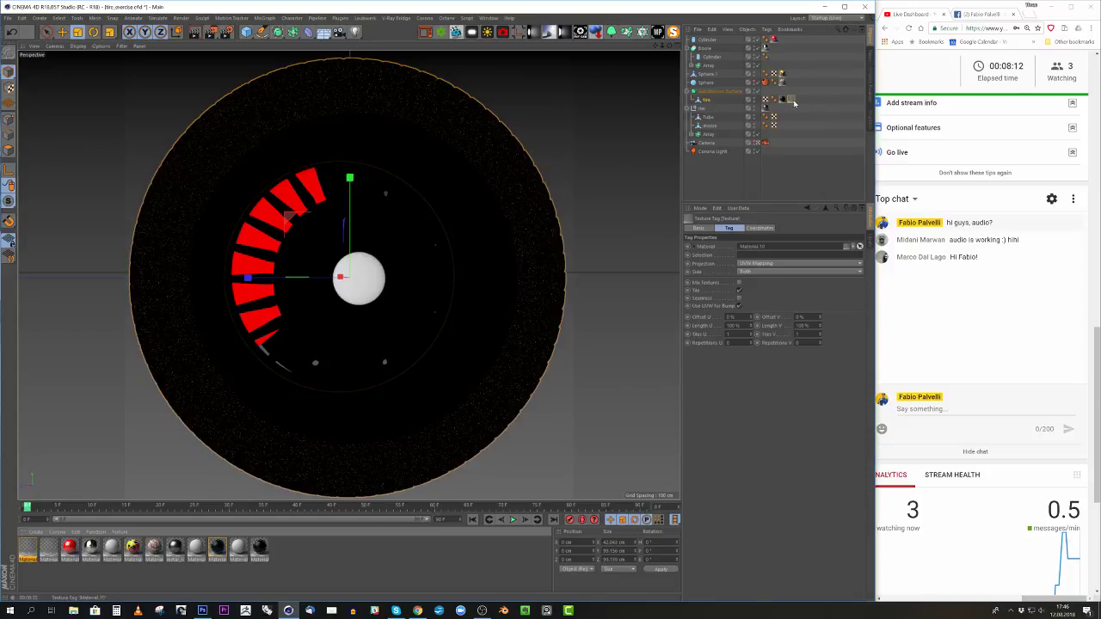
{"action": "left_click", "coordinate": [739, 283]}
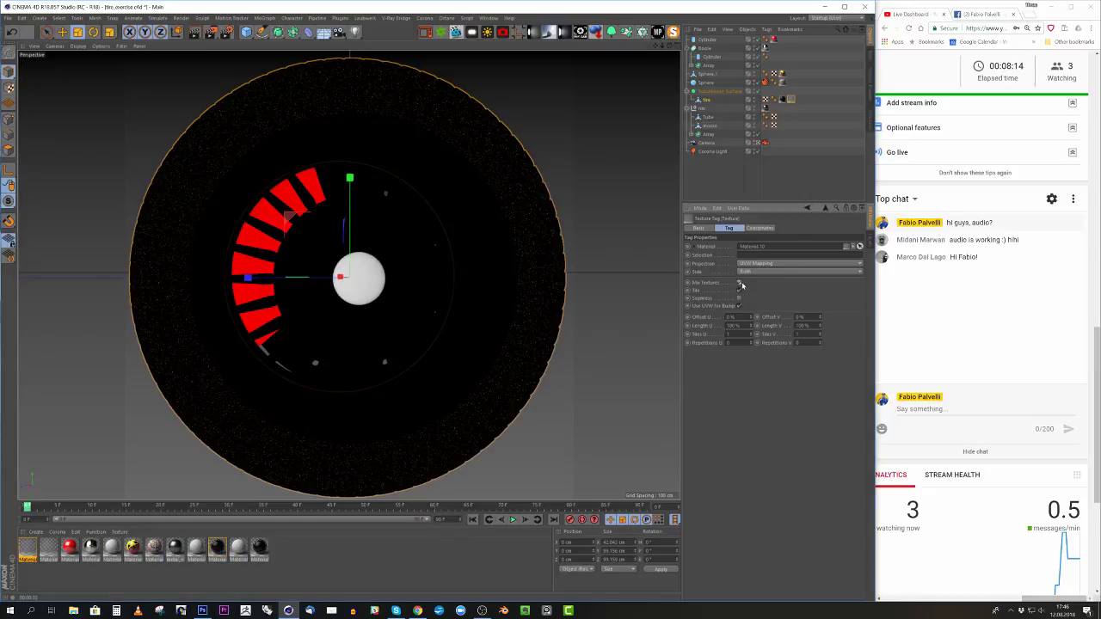
{"action": "left_click", "coordinate": [792, 102]}
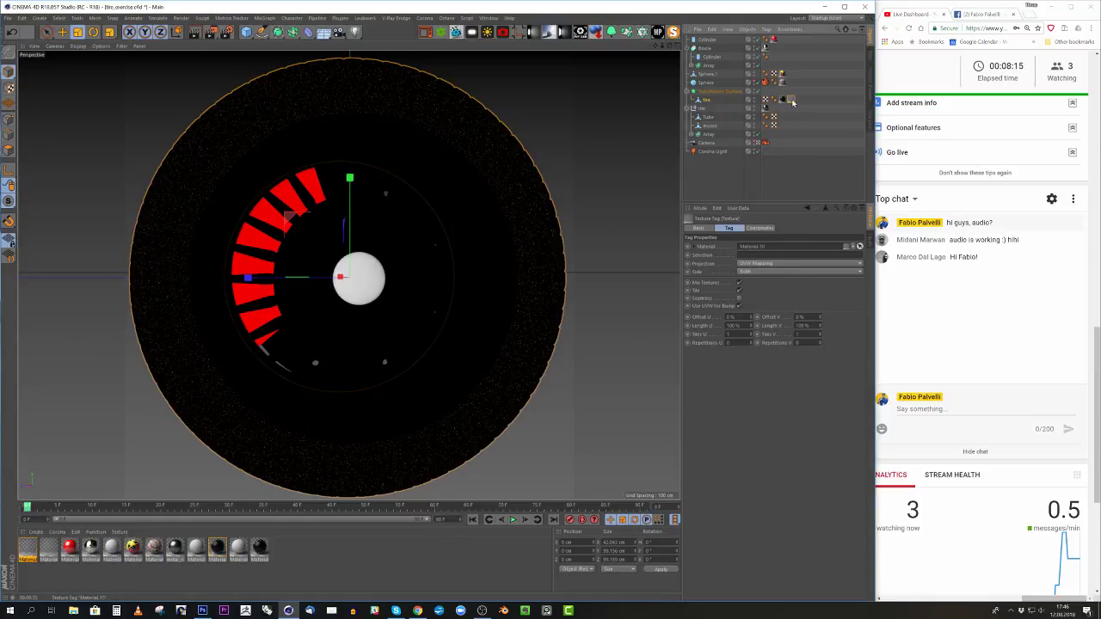
{"action": "left_click", "coordinate": [757, 264]}
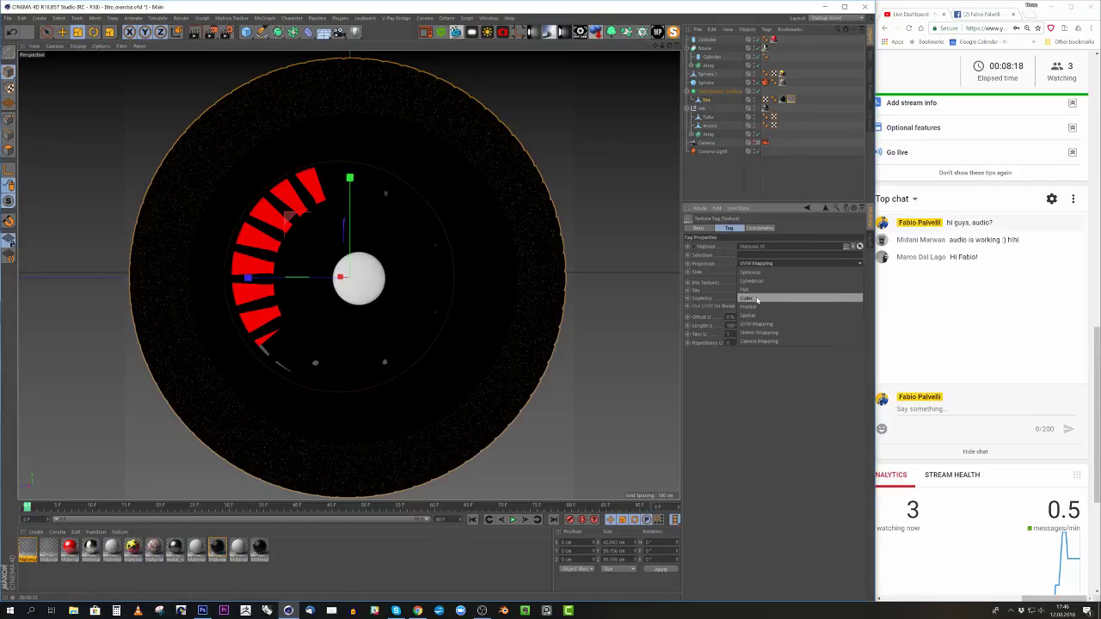
{"action": "left_click", "coordinate": [755, 297]}
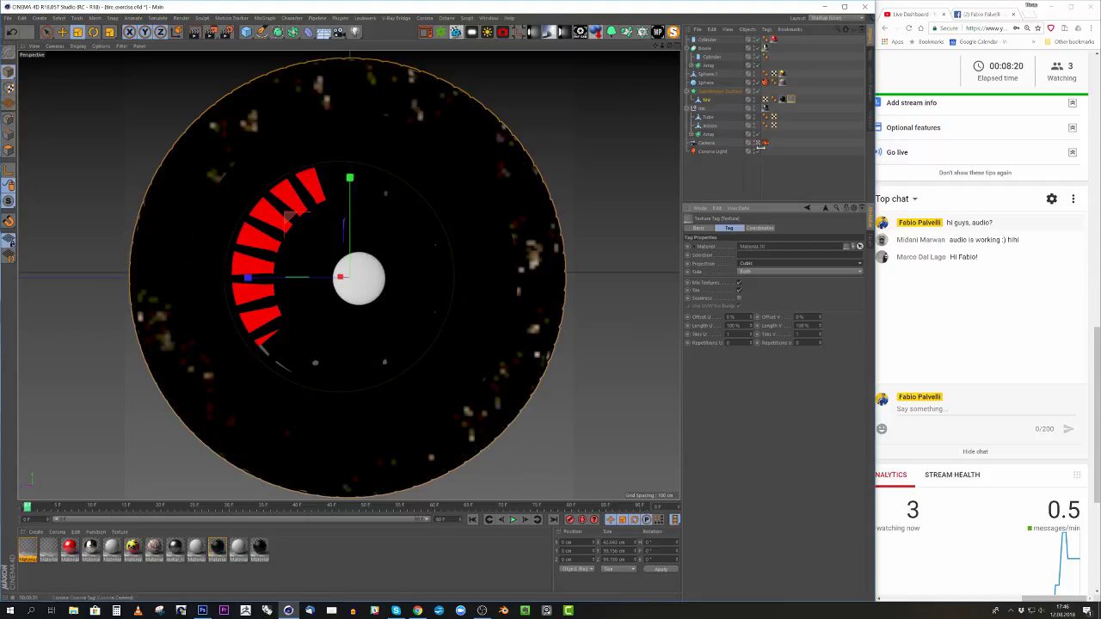
- Scale the dirt texture's cubic projection uniformly to 57.4 in Texture mode, returning to the scene camera and Model mode
{"action": "left_click_drag", "start_coordinate": [654, 83], "coordinate": [10, 94], "text": "alt"}
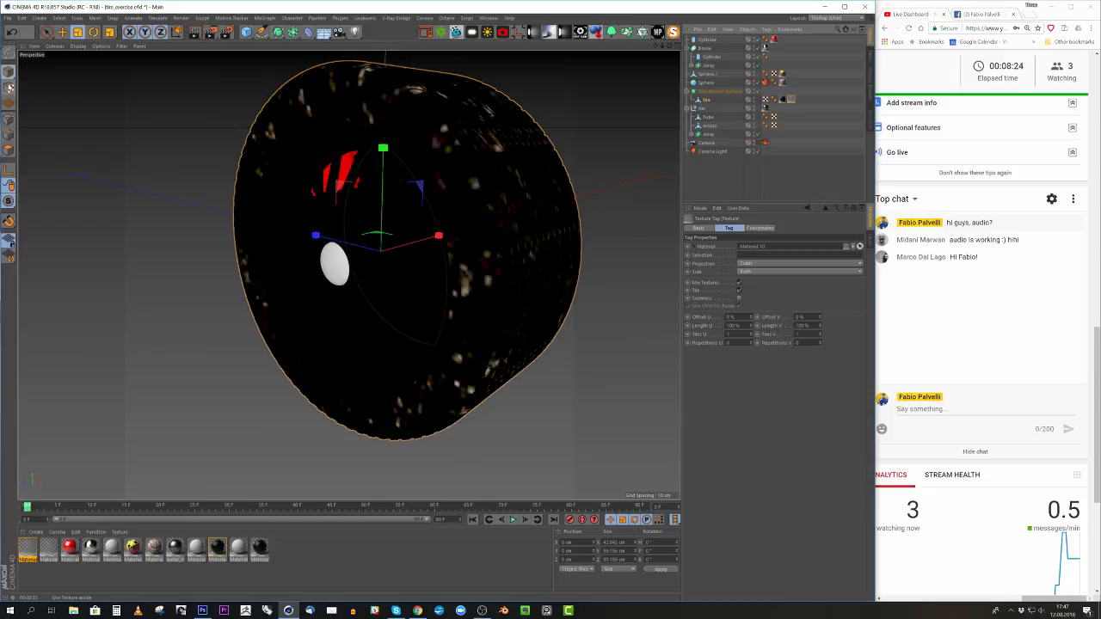
{"action": "left_click", "coordinate": [9, 104]}
{"action": "left_click_drag", "start_coordinate": [9, 169], "coordinate": [361, 316], "text": "alt"}
{"action": "scroll", "coordinate": [155, 170], "scroll_direction": "down", "scroll_amount": 5}
{"action": "mouse_move", "coordinate": [461, 262]}
{"action": "left_mouse_down", "text": "alt"}
{"action": "mouse_move", "coordinate": [387, 258]}
{"action": "mouse_move", "coordinate": [464, 254]}
{"action": "left_mouse_up", "text": "alt"}
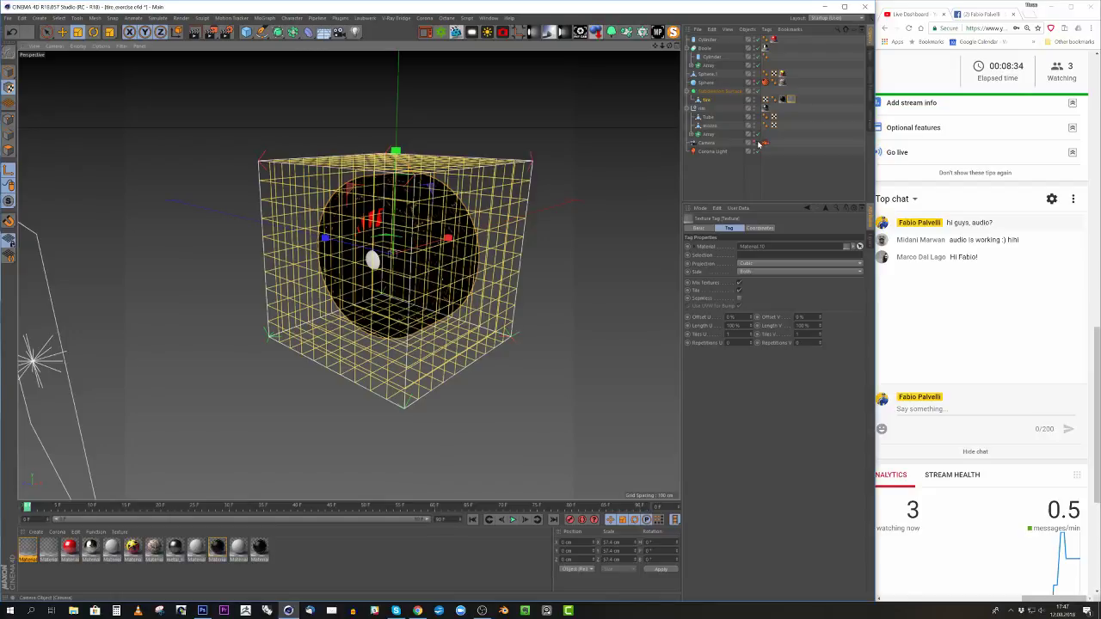
{"action": "left_click", "coordinate": [761, 142]}
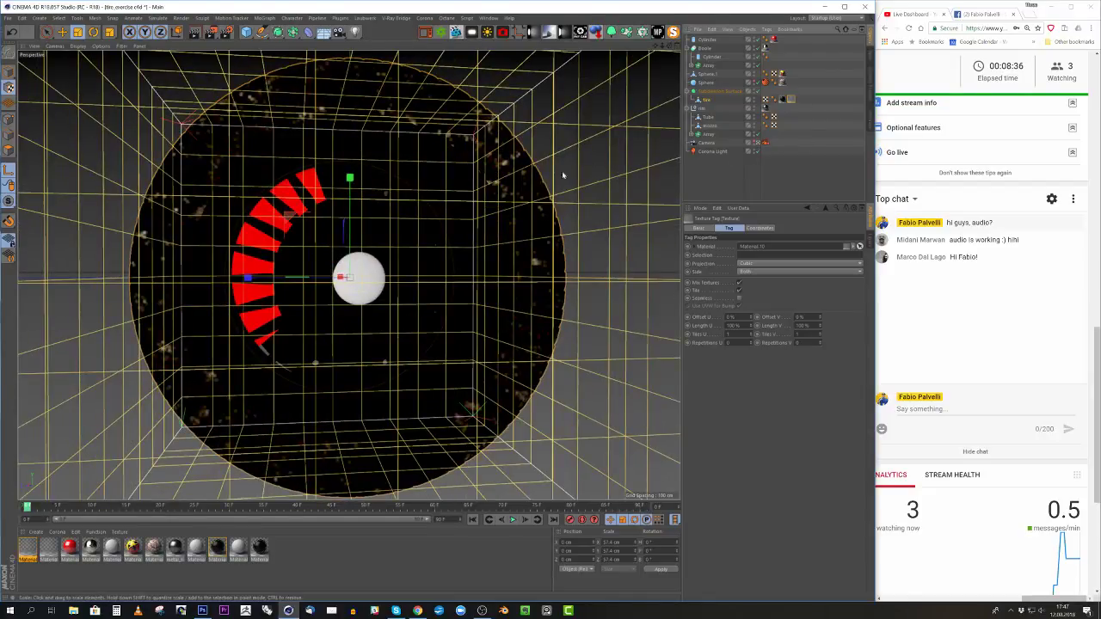
{"action": "left_click", "coordinate": [9, 72]}
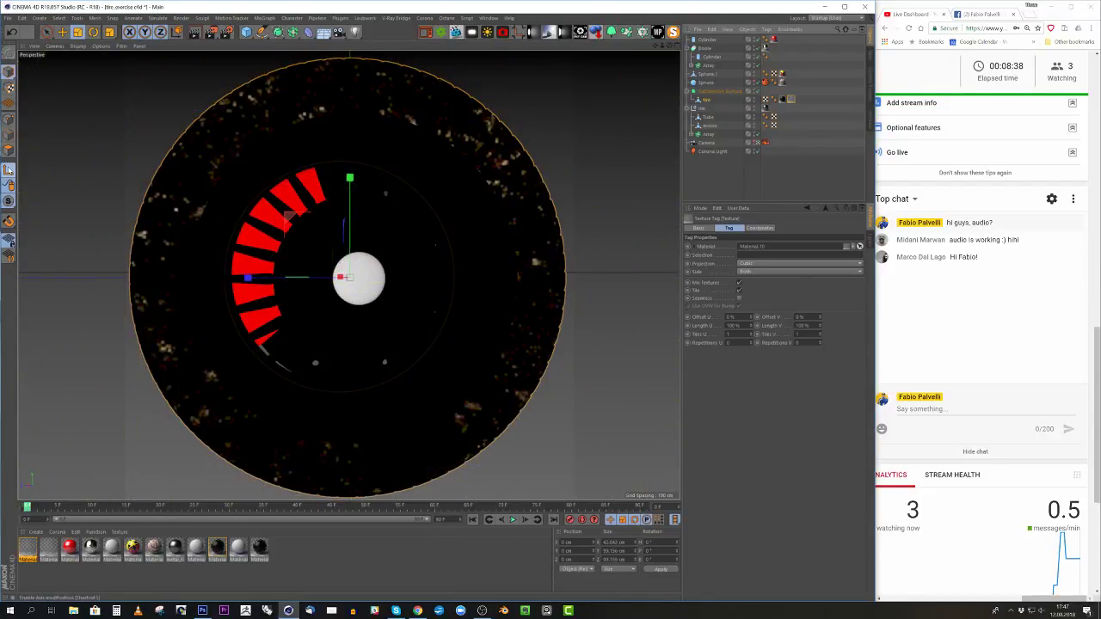
- Render the wheel in the viewport to examine the dirt on the tire
{"action": "left_click", "coordinate": [195, 36]}
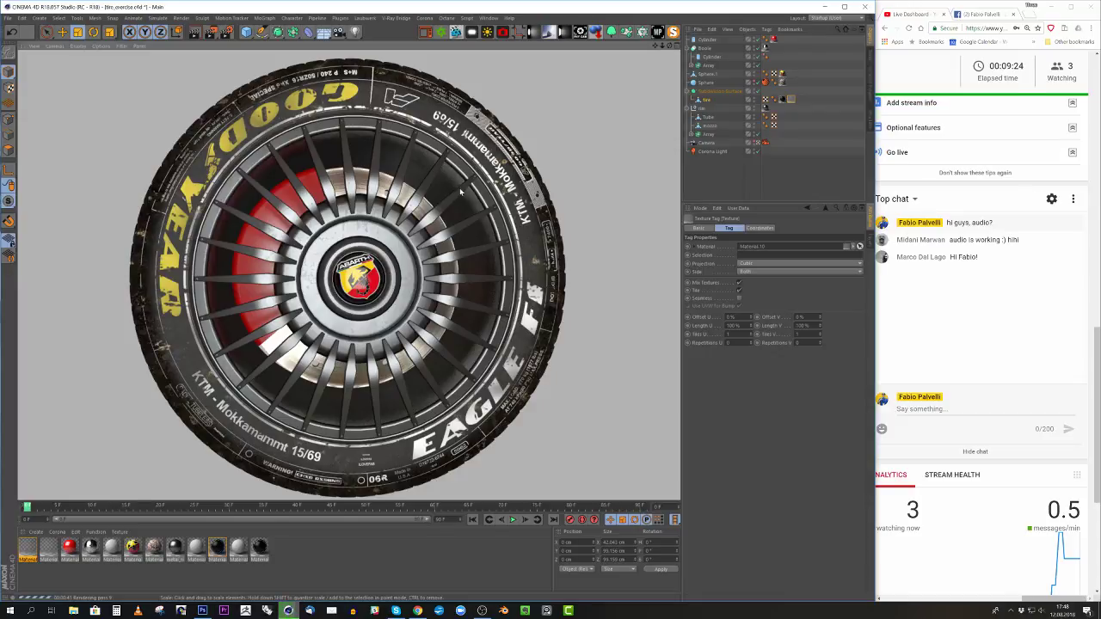
{"action": "key", "text": "alt+r"}
{"action": "scroll", "coordinate": [438, 220], "scroll_direction": "down", "scroll_amount": 3}
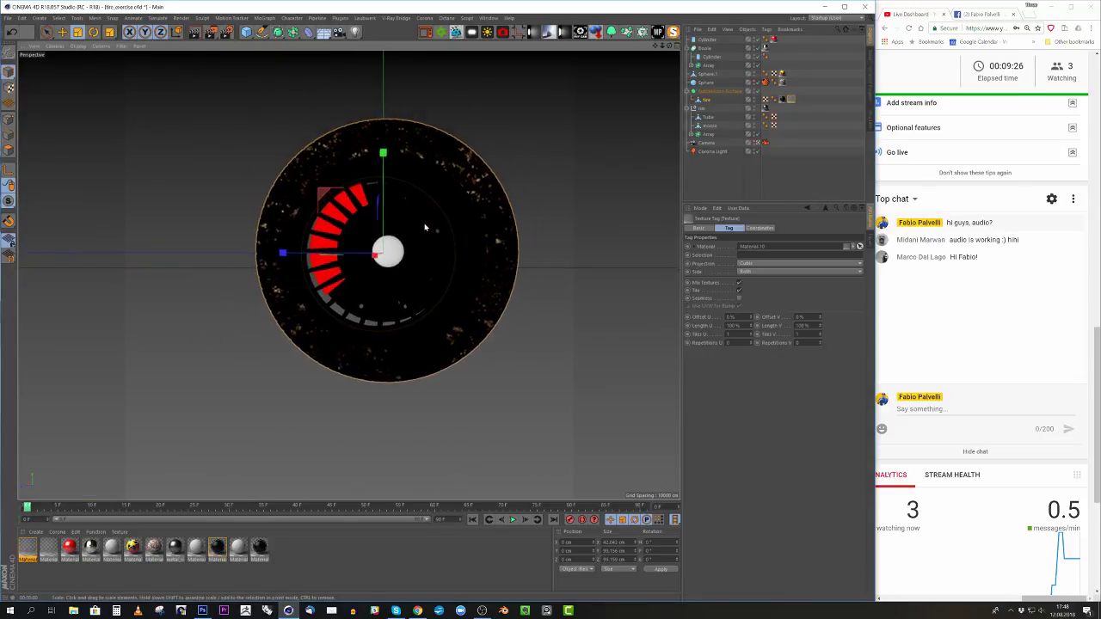